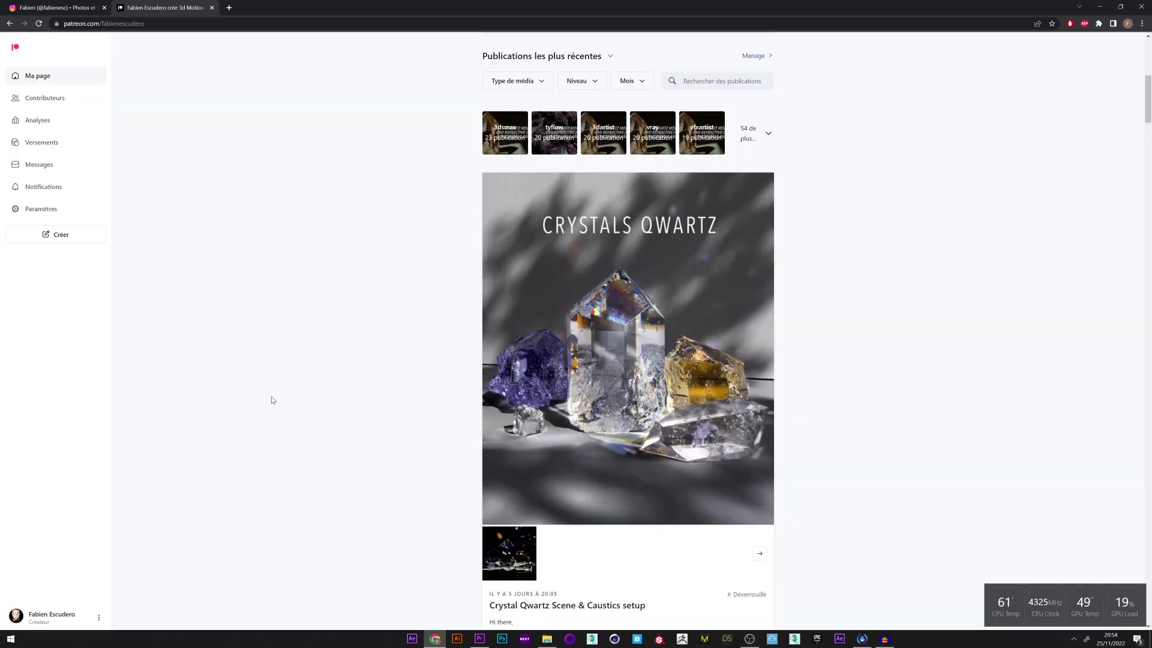
Look over the Crystals Qwartz post on the Patreon page
scroll(383, 391, "down", 15)
scroll(384, 391, "up", 15)
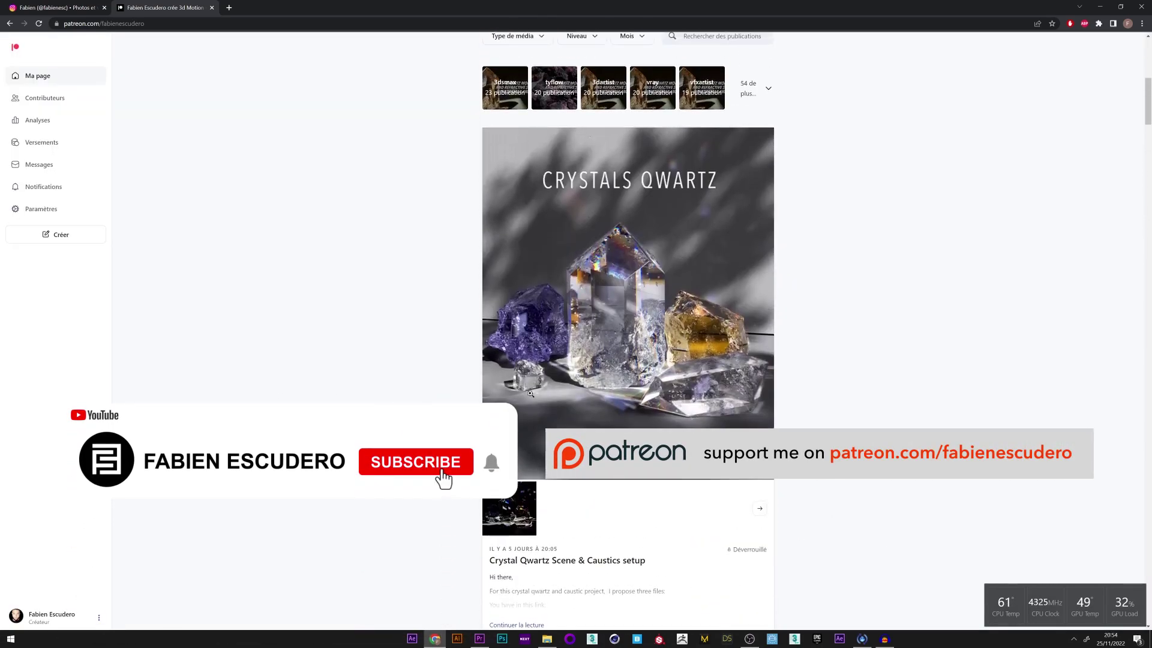
left_click(610, 257)
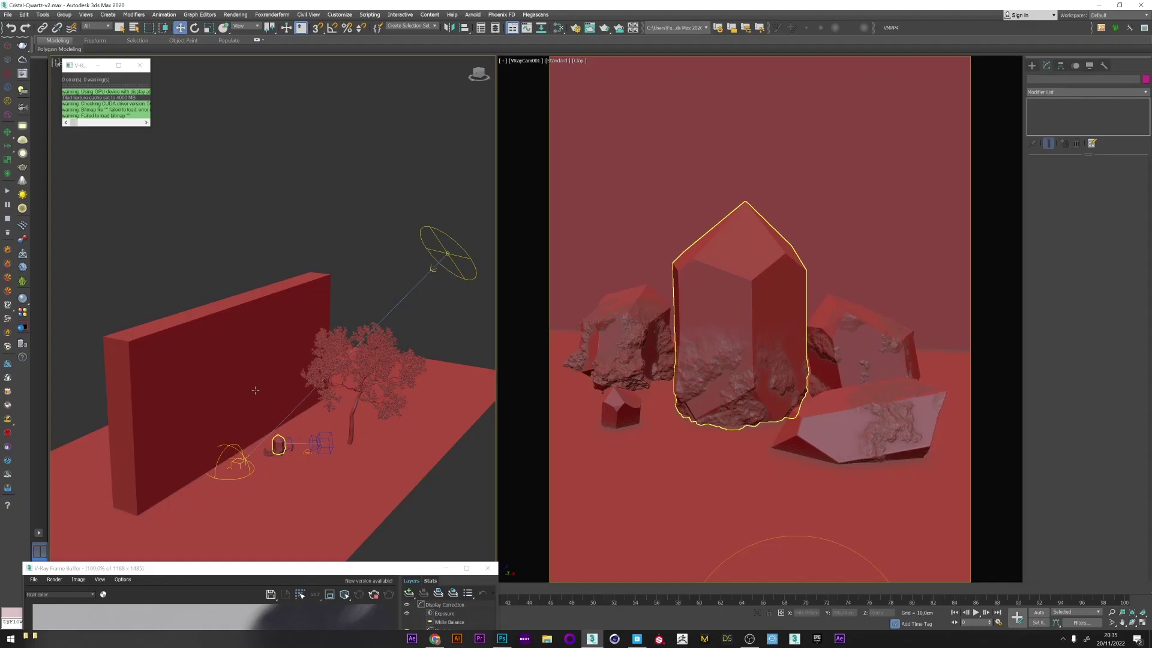
Switch to the 3ds Max scene and examine the crystals and shadows in the V-Ray Frame Buffer render up close, then minimise it
left_click_drag(411, 329, 405, 113)
scroll(279, 454, "up", 1)
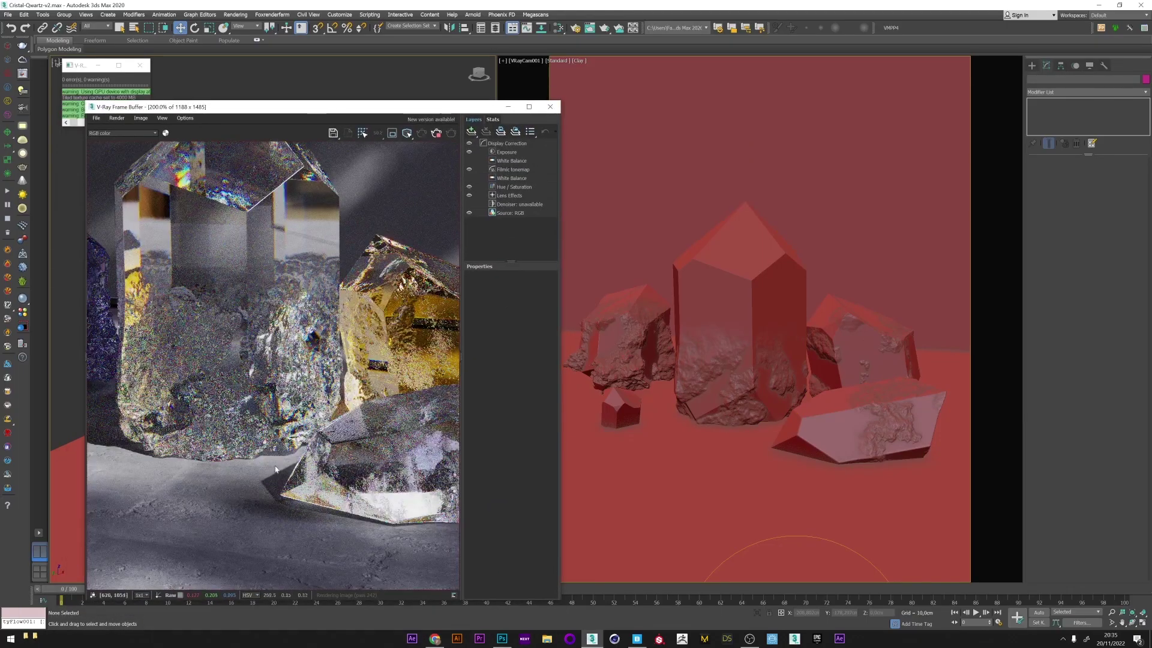
middle_click_drag(279, 454, 353, 424)
middle_click_drag(110, 425, 208, 410)
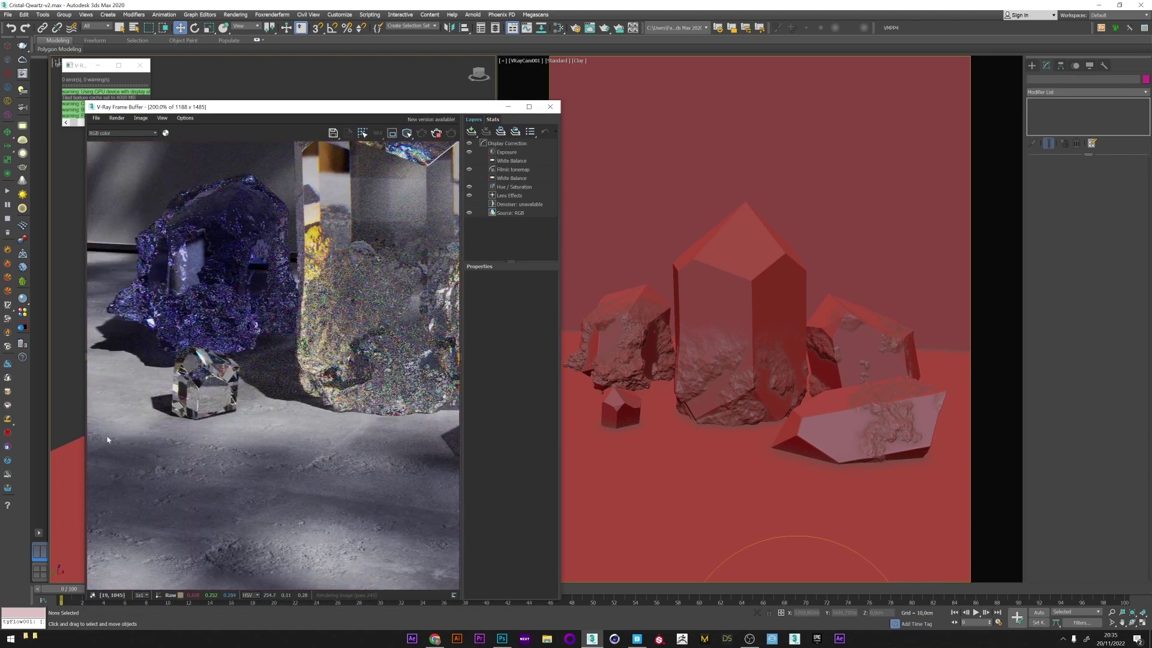
scroll(250, 379, "down", 2)
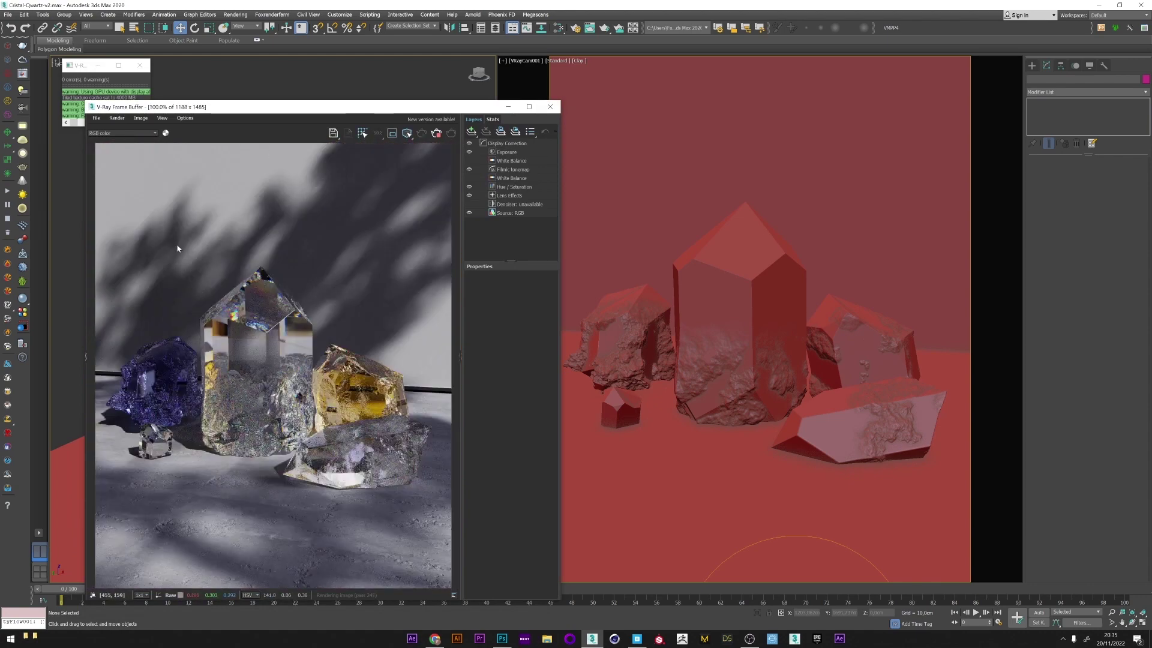
scroll(336, 423, "up", 1)
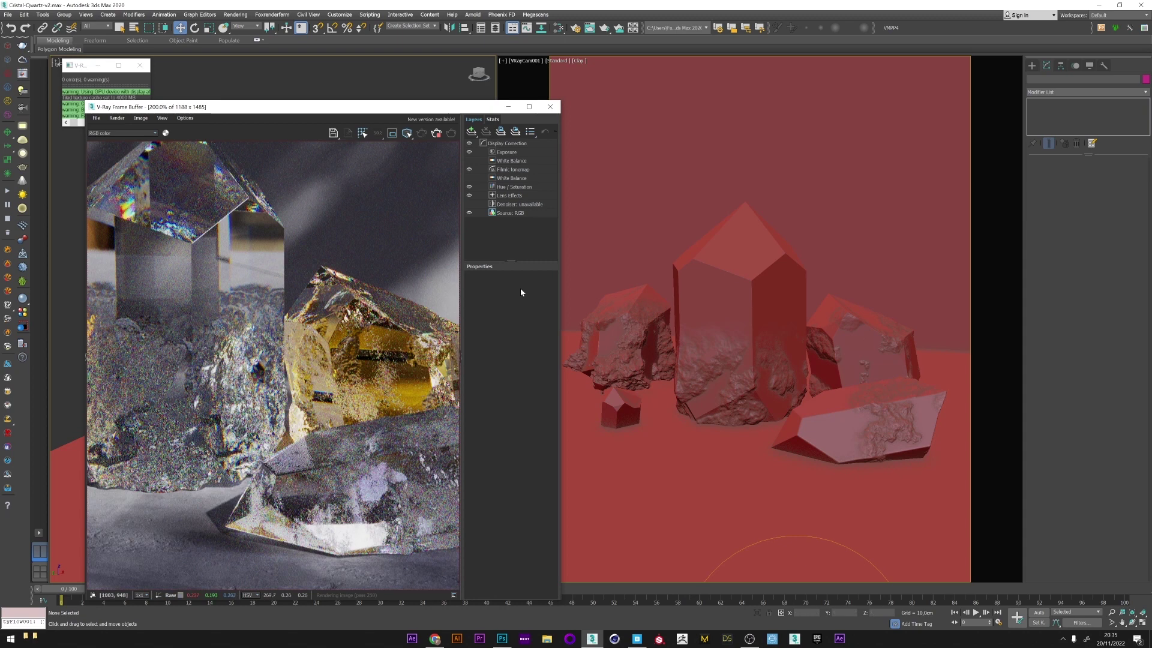
left_click(508, 108)
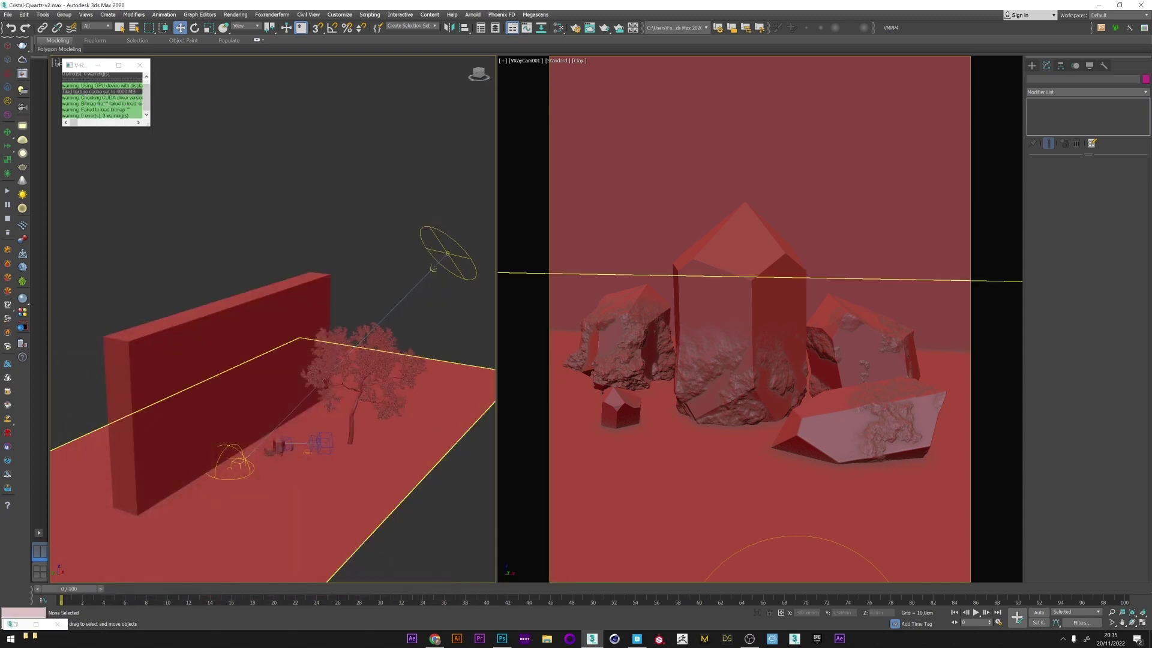
Select the V-Ray sun and maximise the perspective viewport, framing the wall, tree and sun
left_click(449, 252)
middle_click_drag(449, 252, 425, 283, "alt")
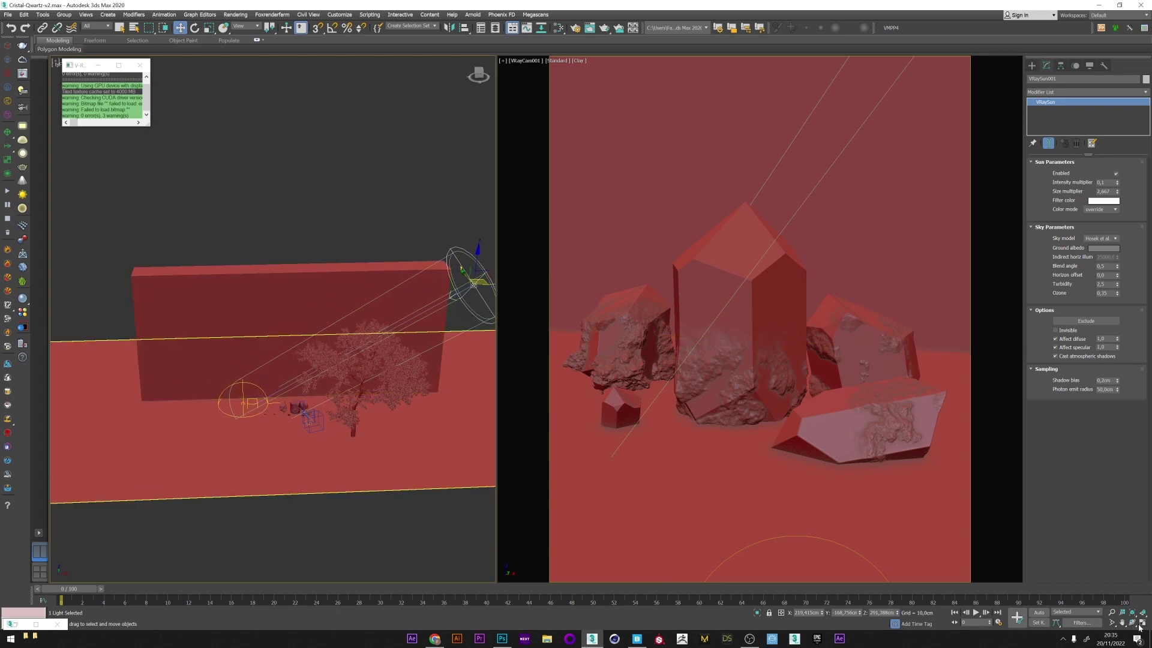
left_click(1142, 623)
middle_click_drag(757, 393, 737, 420, "alt")
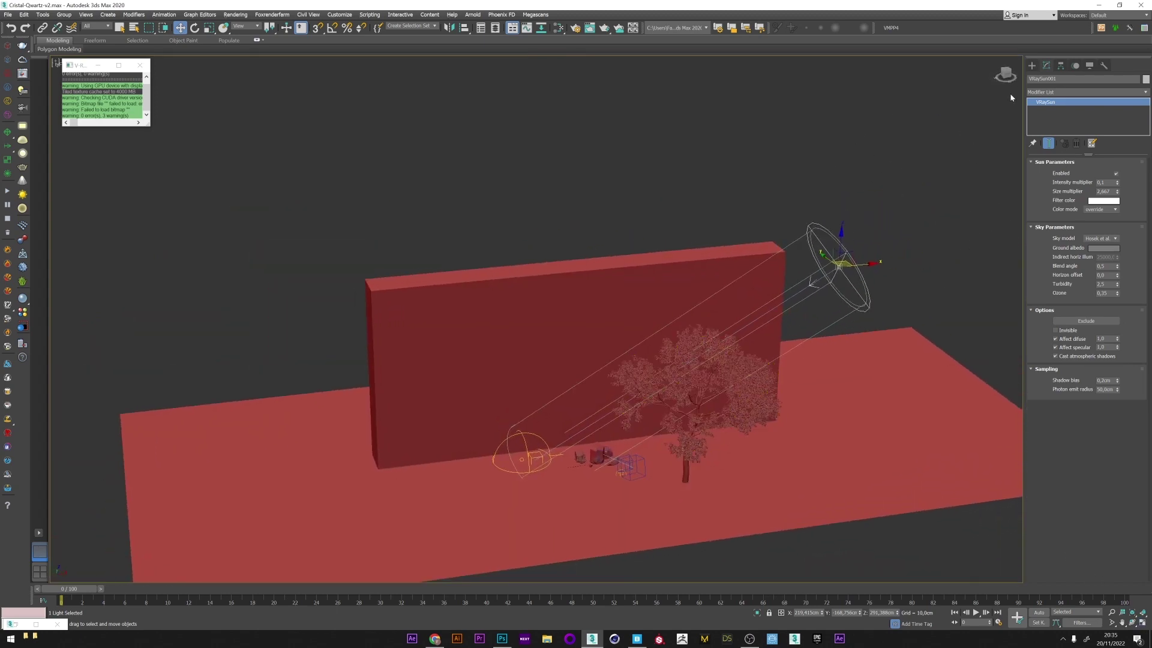
Create a V-Ray plane light about 103 by 104 cm on the floor beside the tree and raise it high above the floor
left_click(1031, 64)
left_click(12, 154)
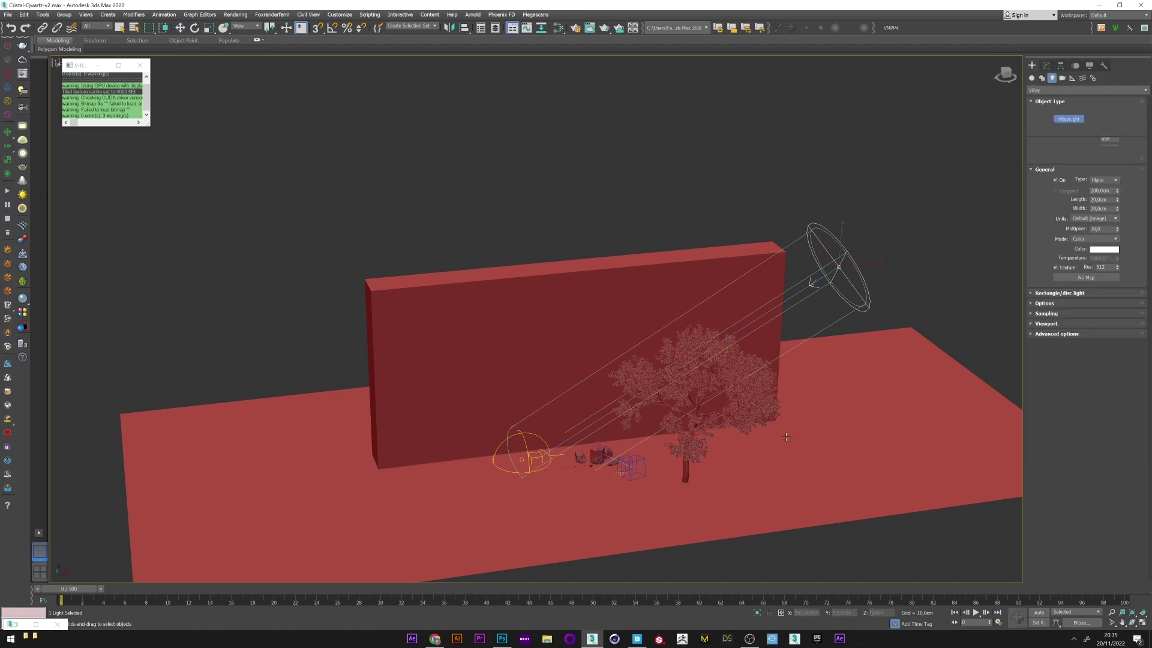
scroll(769, 455, "up", 4)
left_click_drag(712, 434, 879, 471)
key("w")
left_click_drag(795, 418, 796, 222)
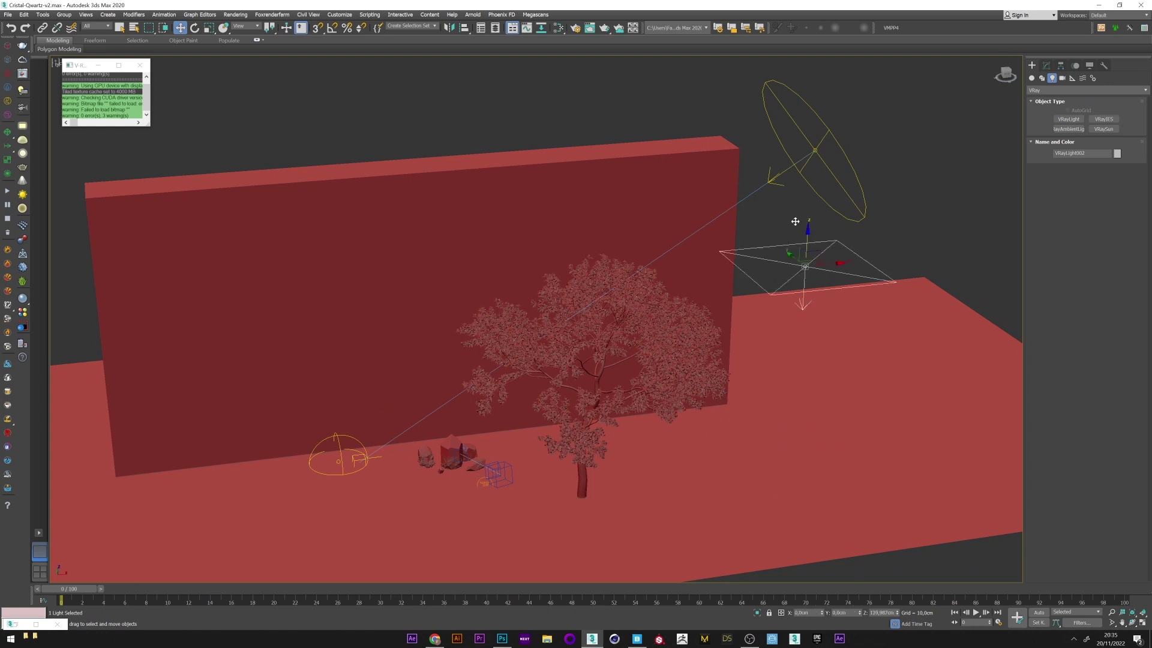
left_click_drag(796, 222, 798, 146)
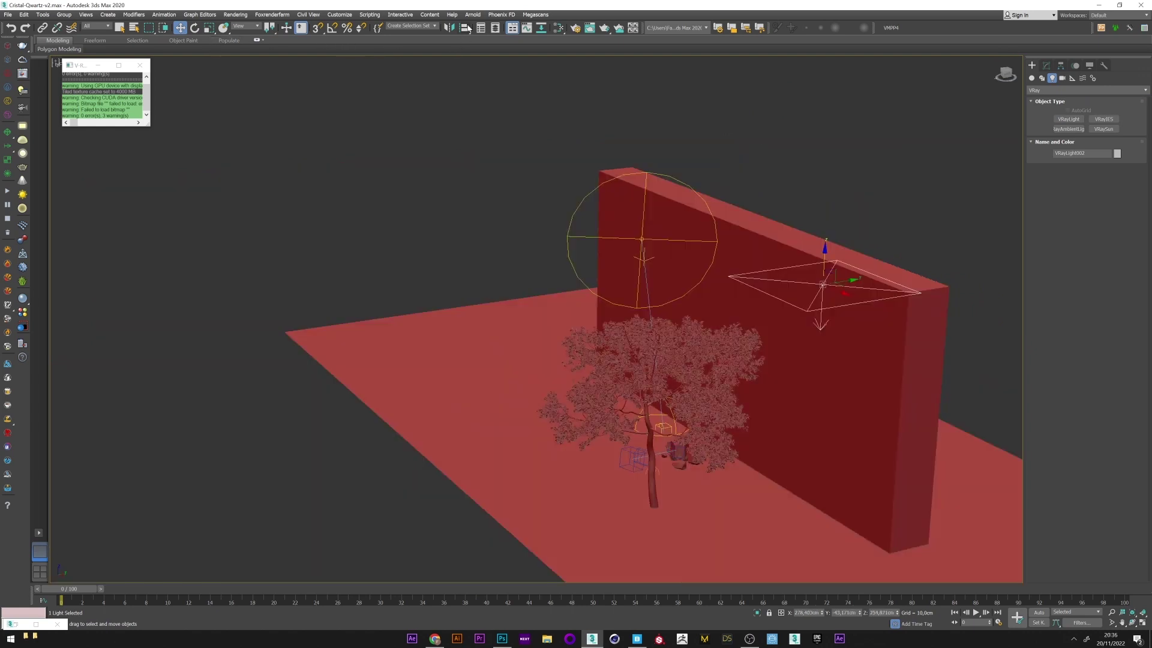
Align the plane light to VRaySun001 in X, Y and Z position, pivot to pivot, and in X and Y axis orientation
left_click(466, 28)
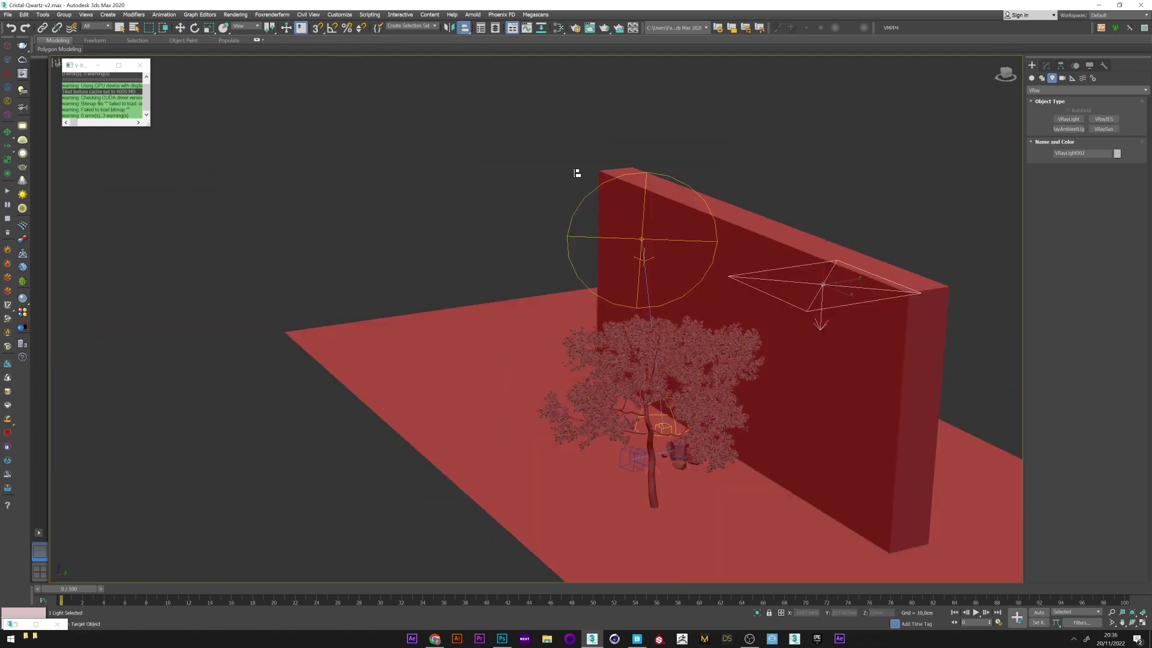
left_click(571, 225)
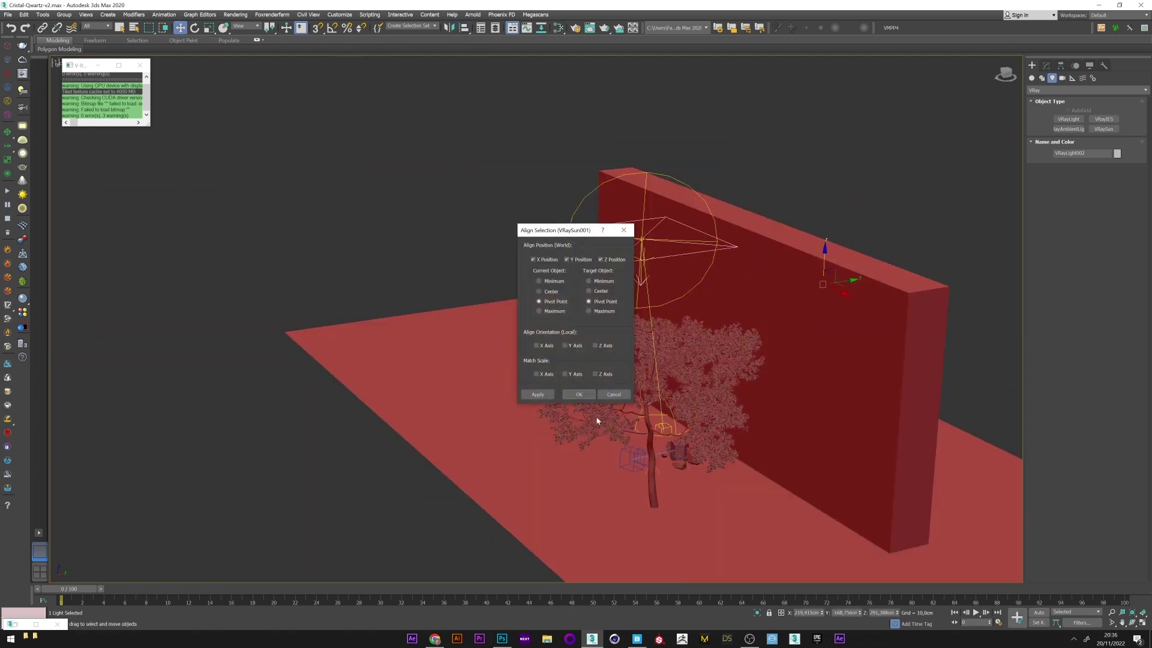
left_click(536, 345)
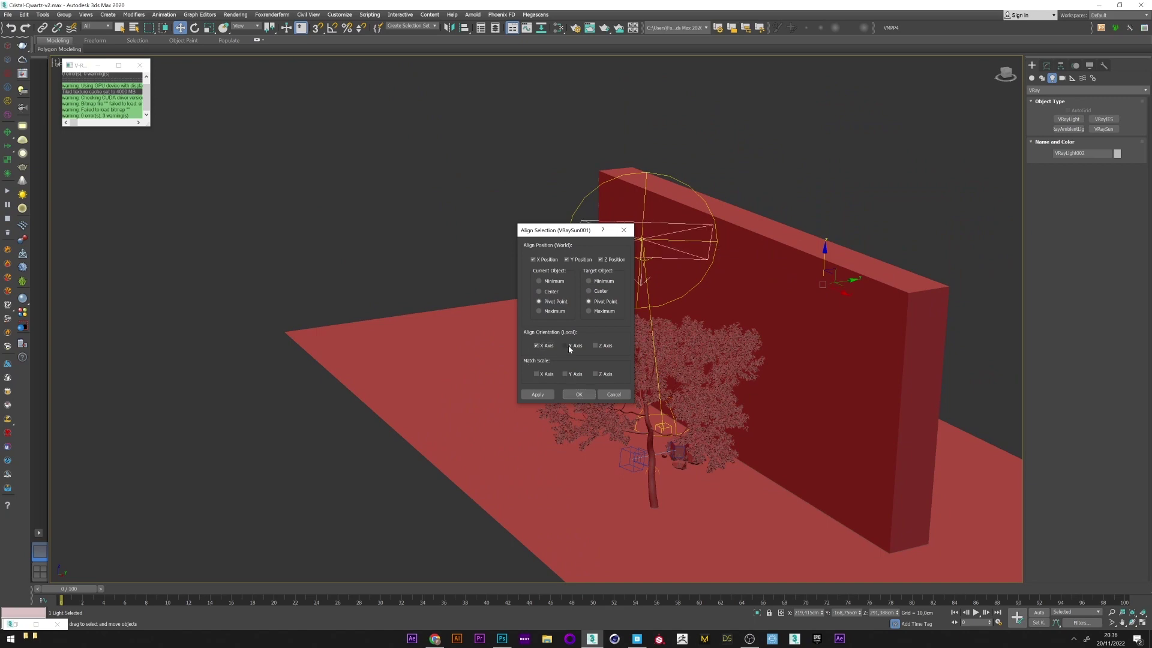
left_click(565, 346)
left_click(578, 394)
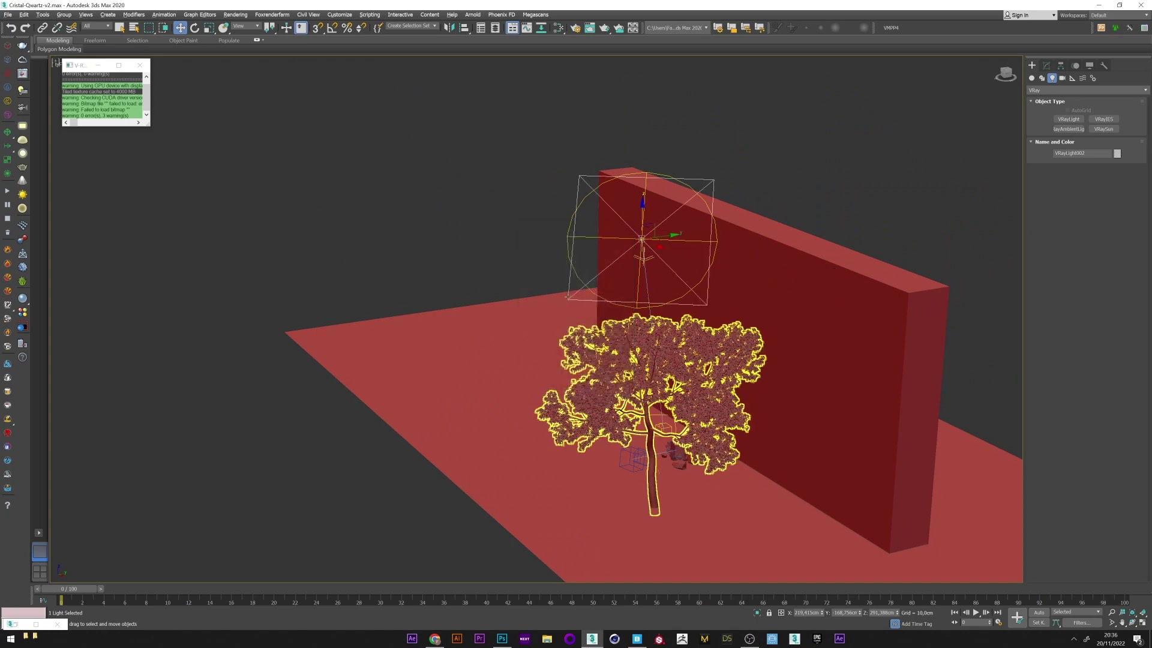
Make the plane light targeted and set its rectangle light preview to Always
middle_click_drag(578, 394, 614, 305, "alt")
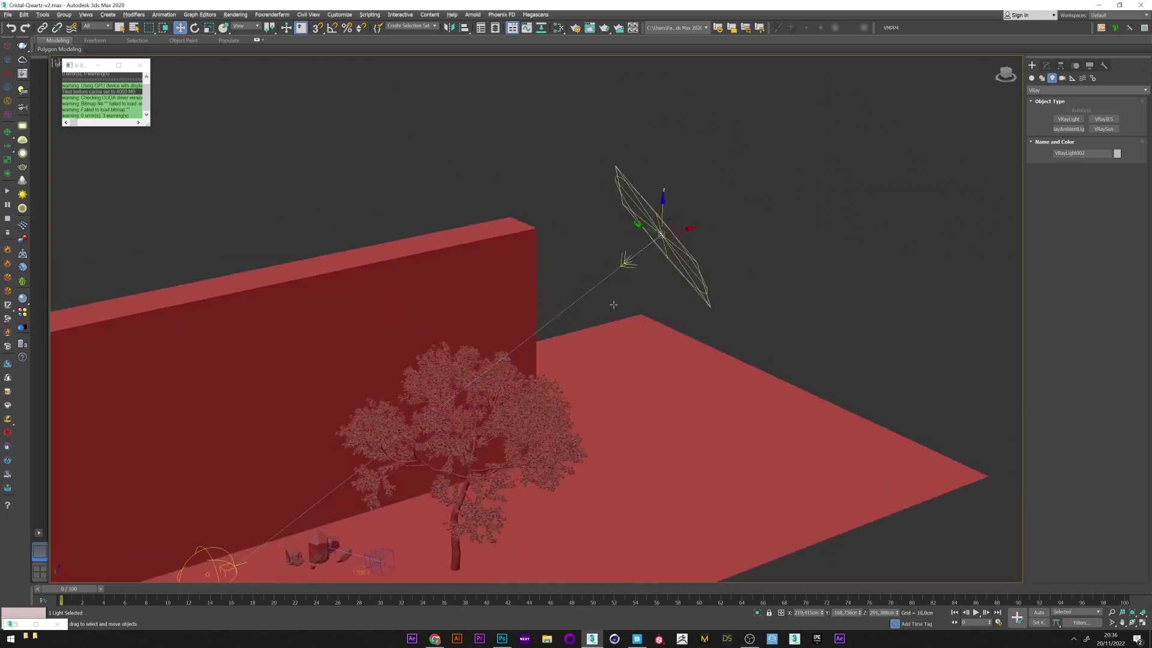
right_click(687, 213)
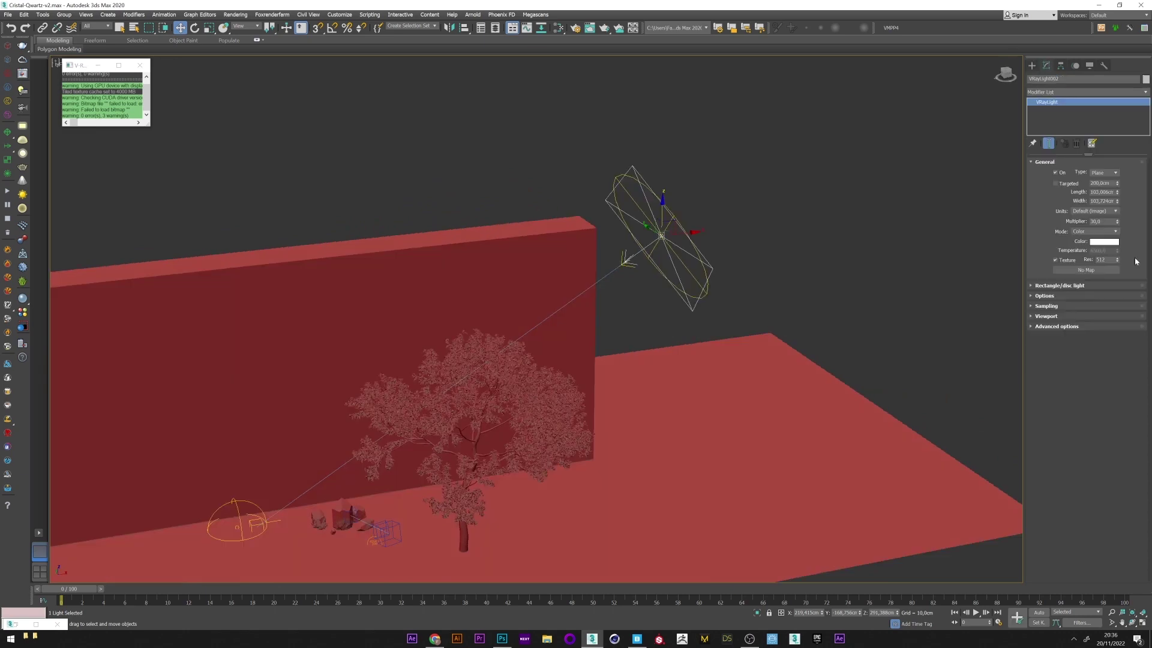
left_click(1060, 184)
left_click(1054, 286)
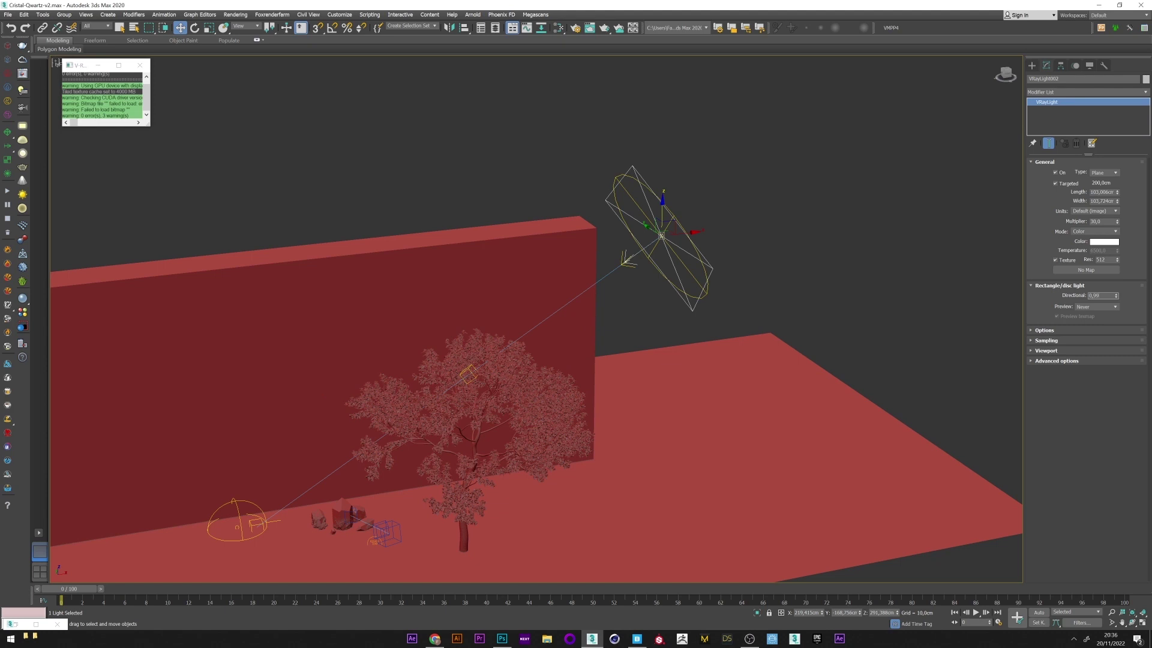
left_click(1098, 307)
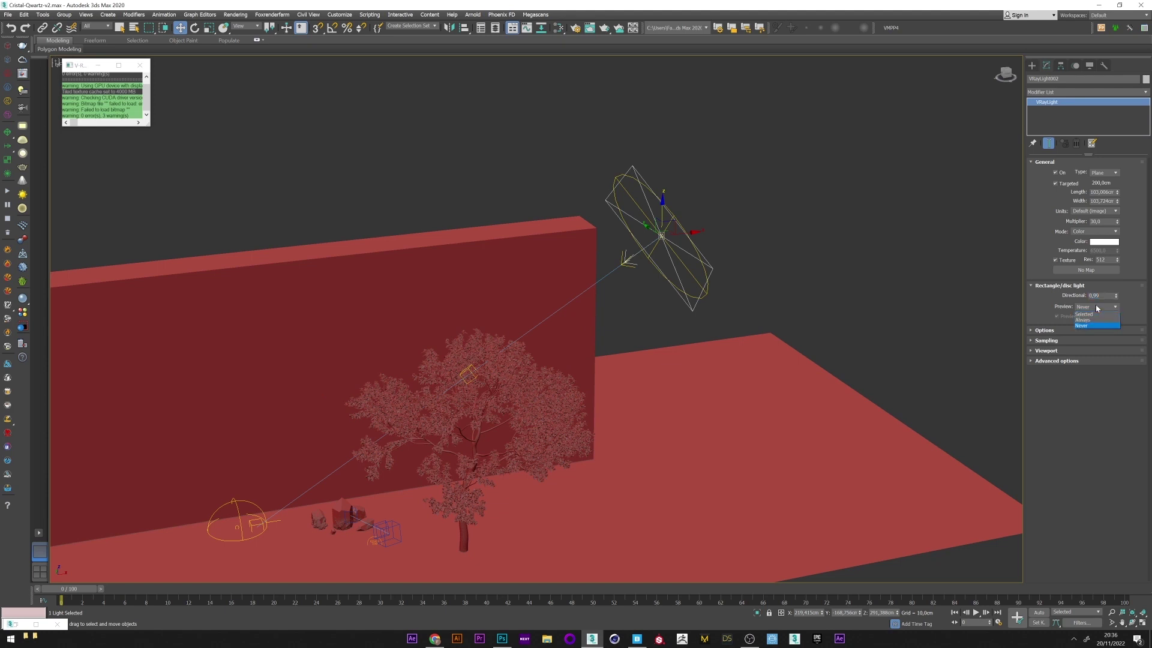
left_click(1088, 320)
middle_click_drag(724, 316, 805, 258)
middle_click_drag(570, 316, 585, 273, "alt")
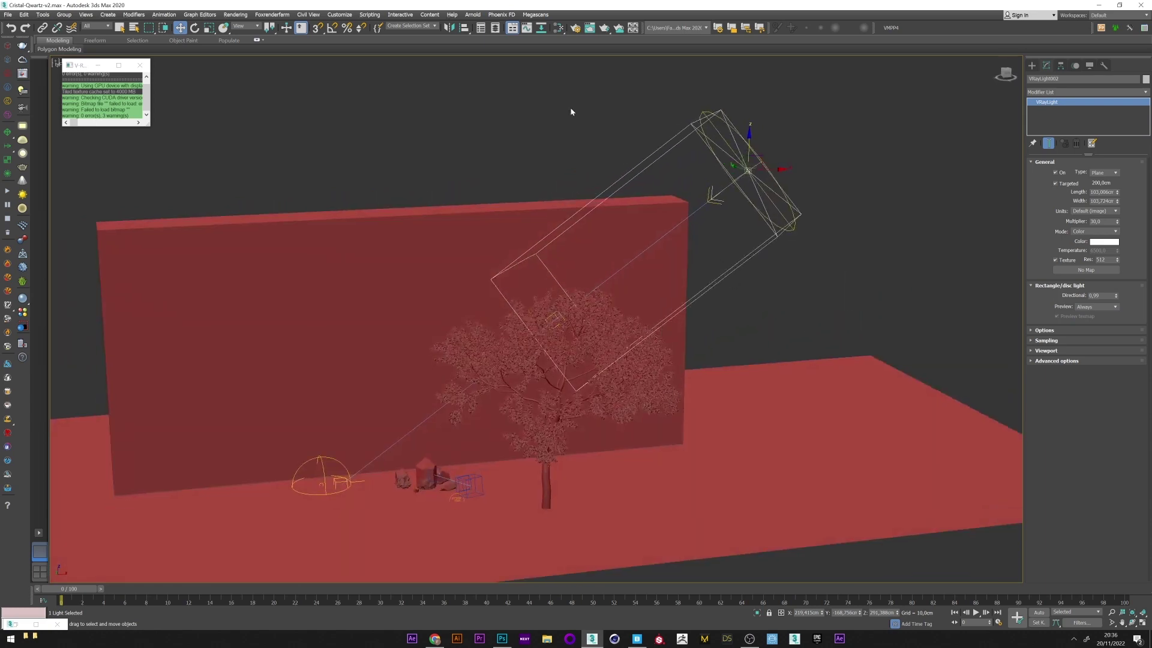
Select VRayLight002.Target in the Layer Explorer and move it down along the beam to the crystals
left_click(495, 28)
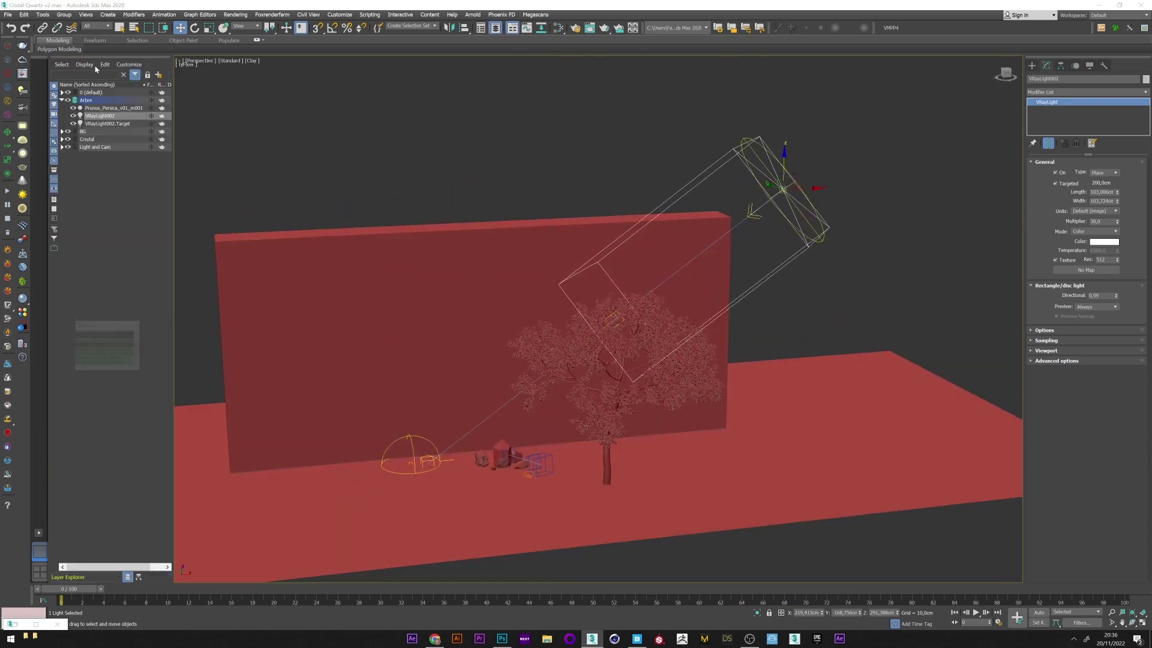
left_click(108, 123)
left_click_drag(618, 321, 501, 454)
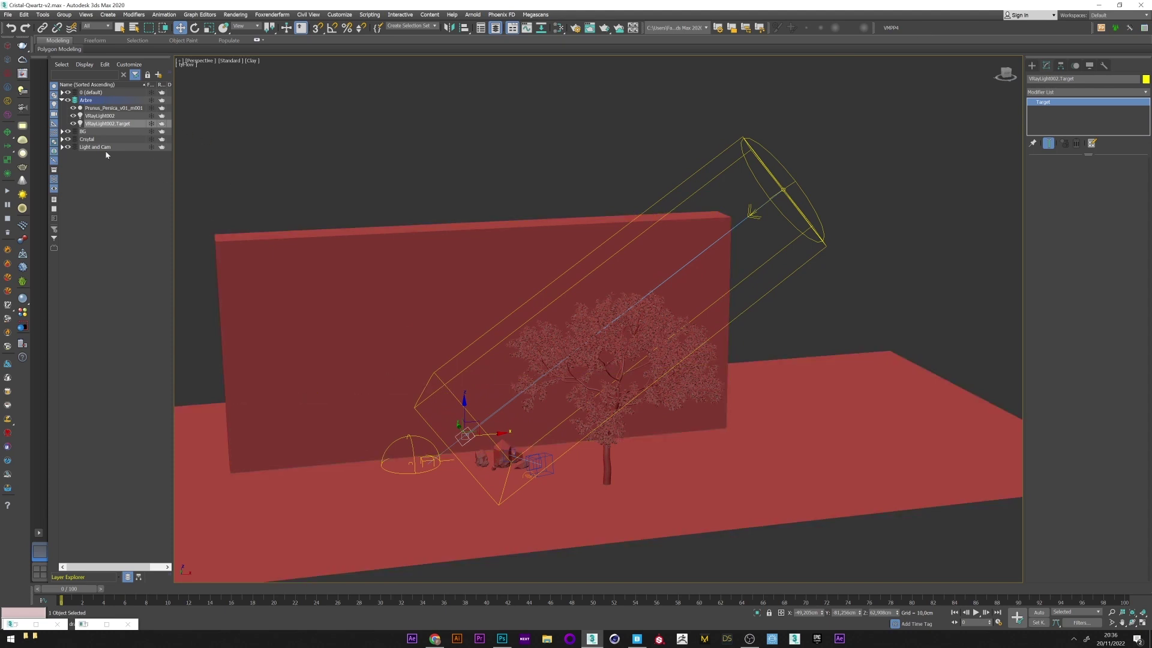
left_click(321, 183)
From the view of VRayLight002, hide the Prunus_Persica tree and shift the light to centre on the crystals
left_click(196, 60)
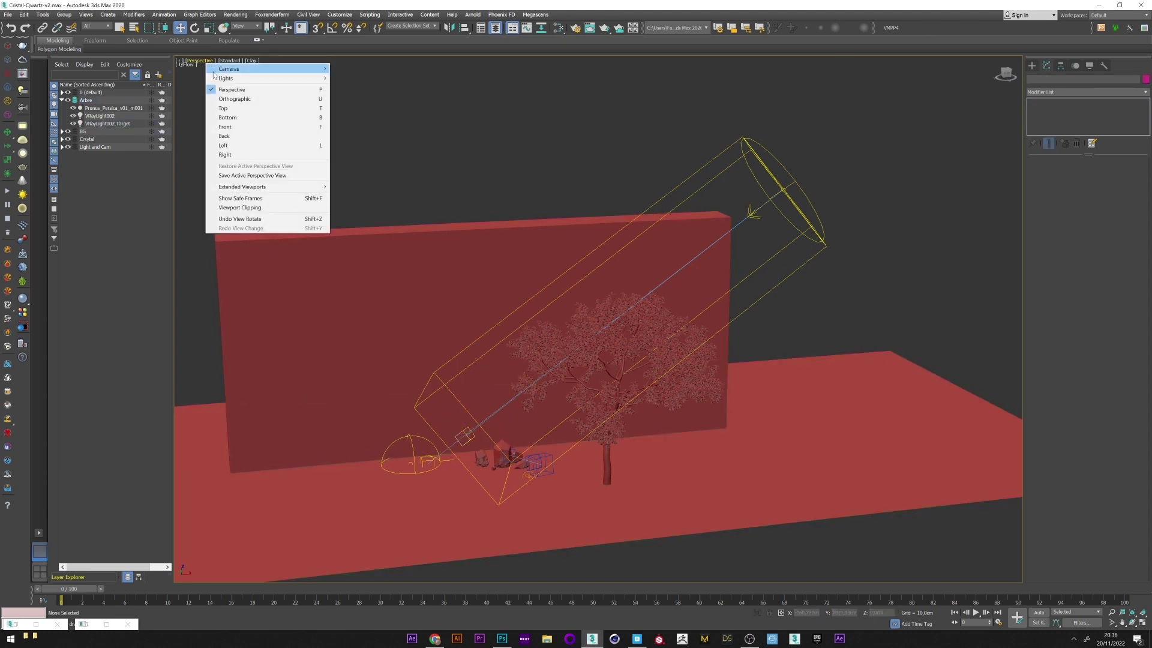
mouse_move(223, 77)
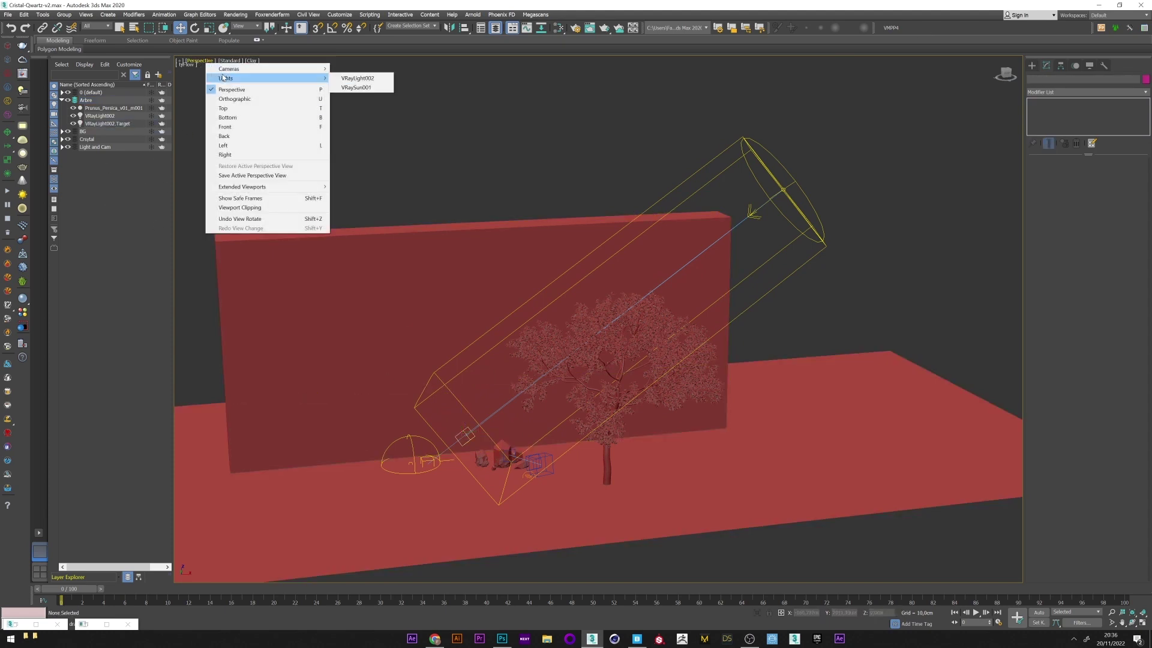
left_click(357, 79)
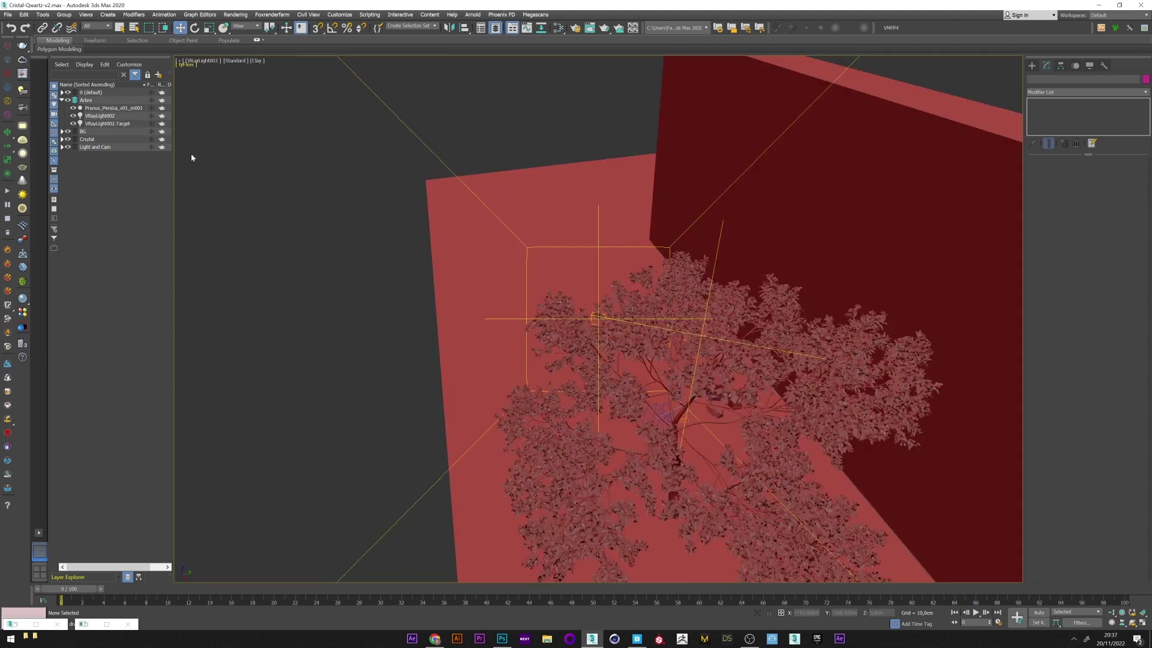
left_click(508, 429)
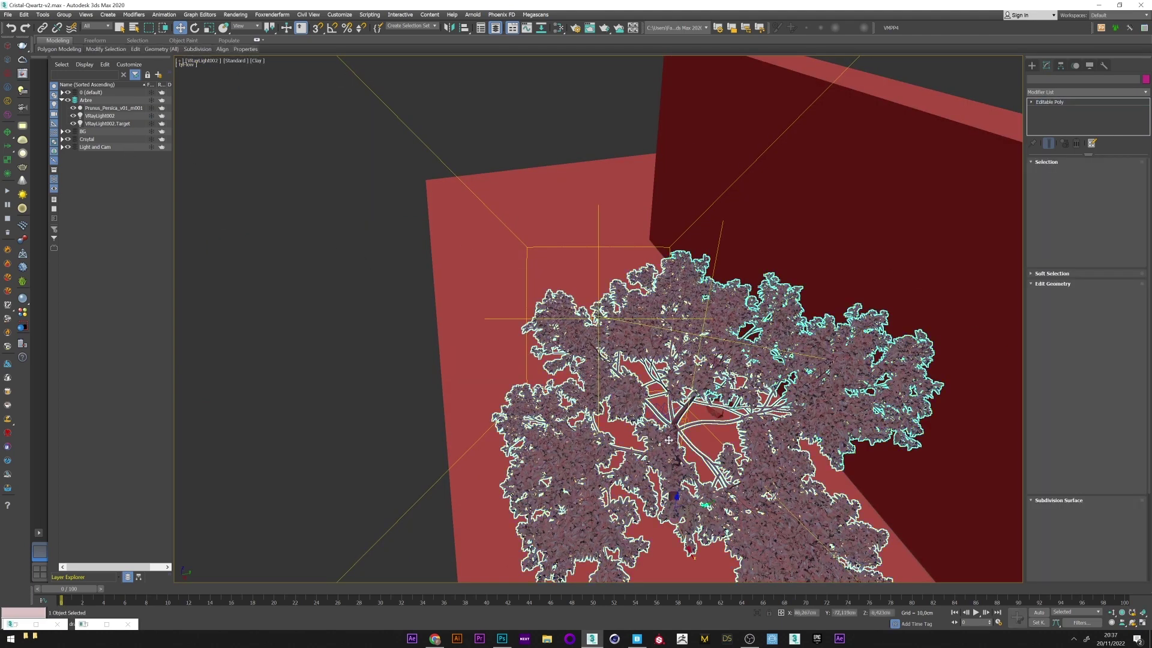
left_click(73, 108)
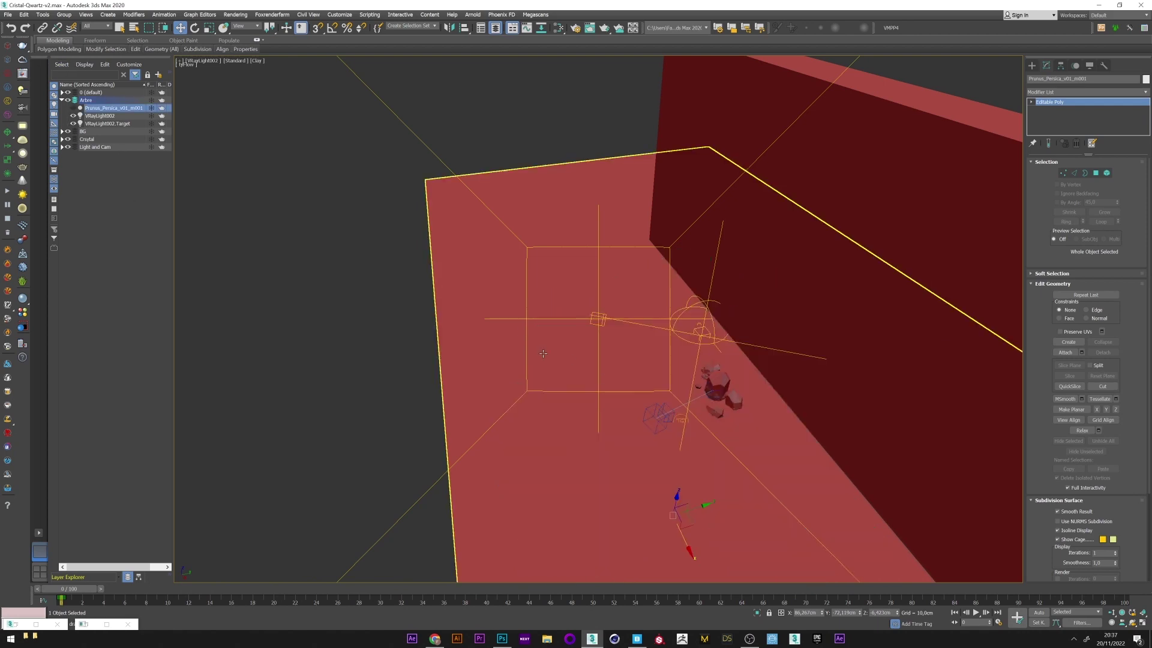
middle_click_drag(647, 334, 531, 279)
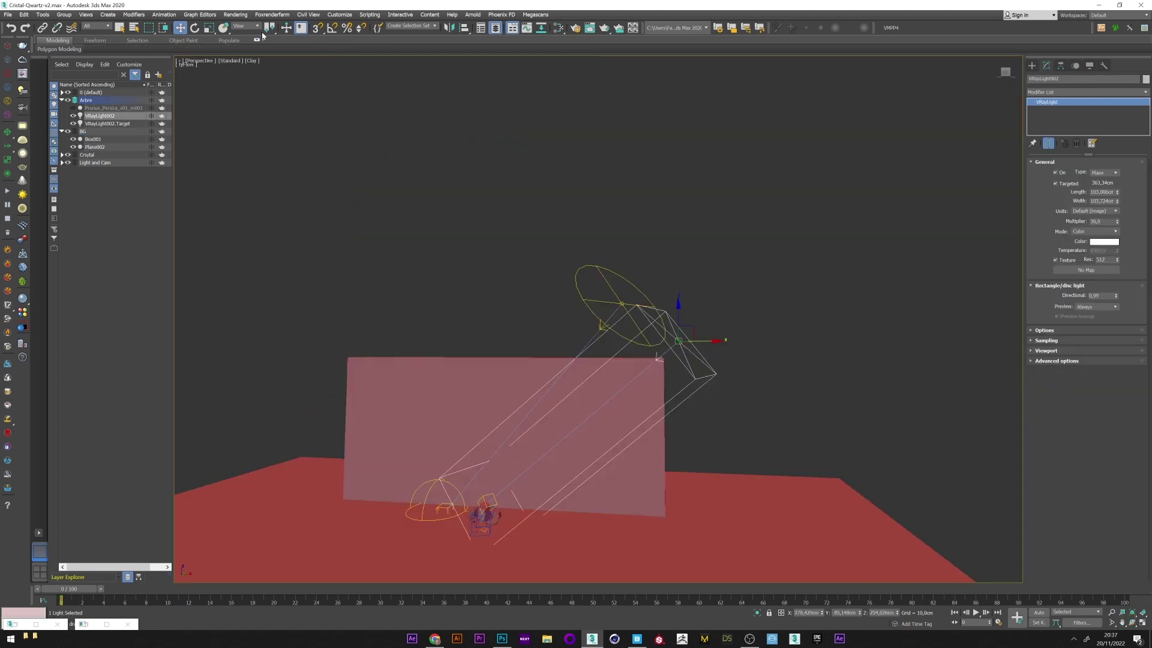
Move the plane light along its Local axis towards the crystals, to about 194 cm from its target
left_click(247, 26)
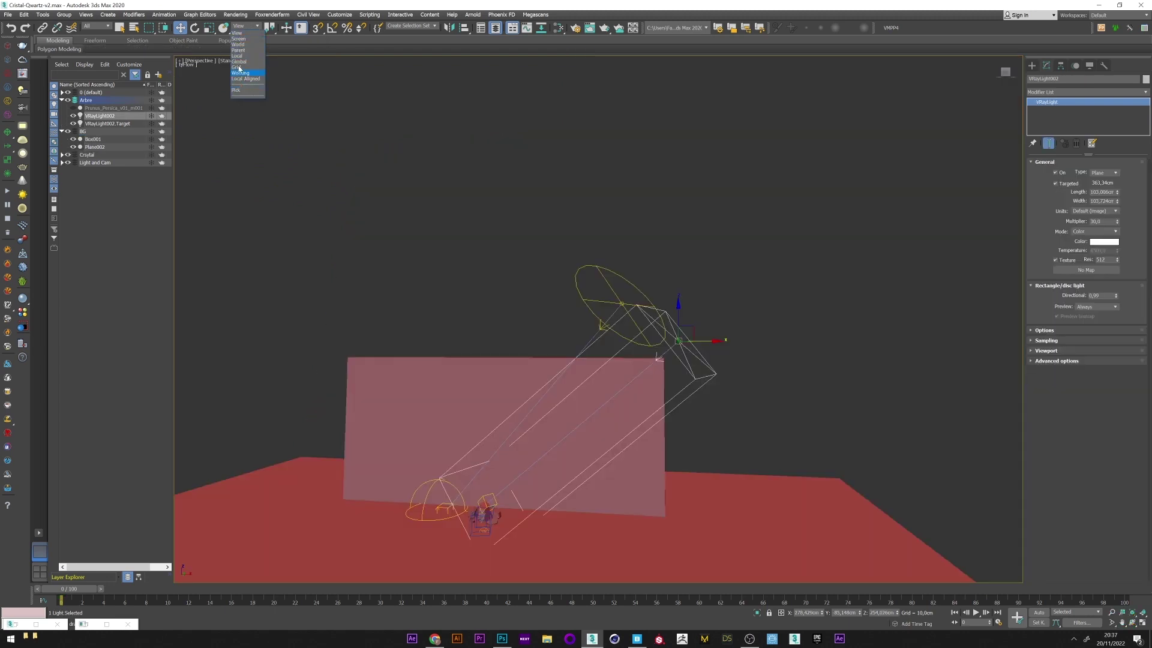
left_click(240, 64)
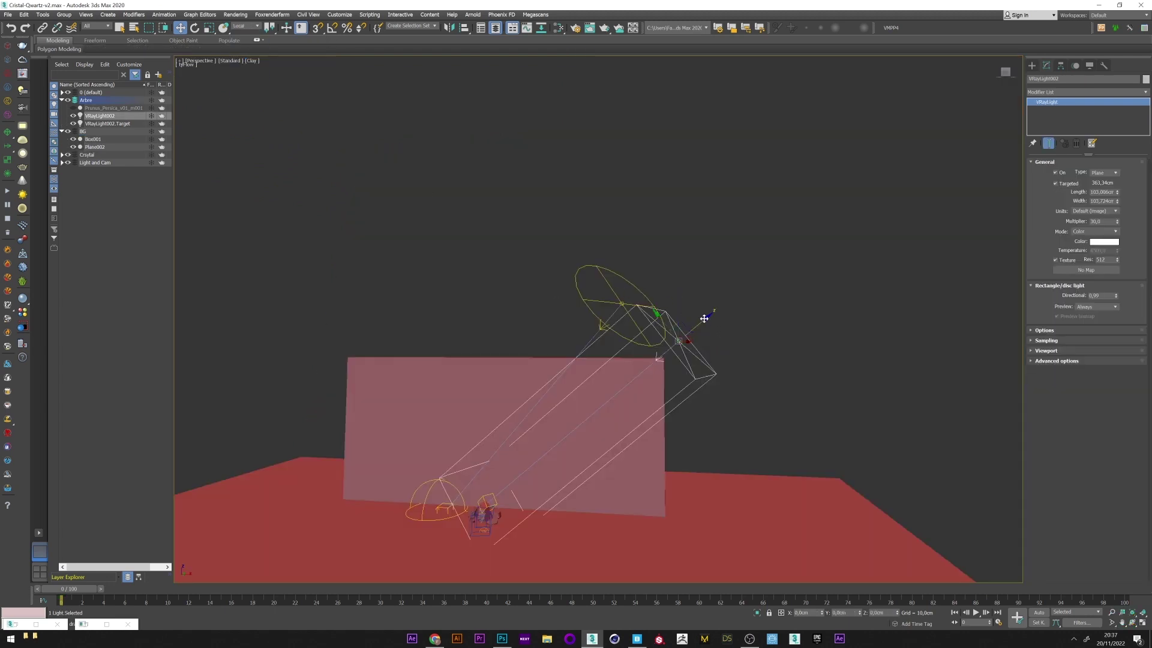
left_click_drag(703, 317, 596, 388)
middle_click_drag(568, 403, 594, 432, "alt")
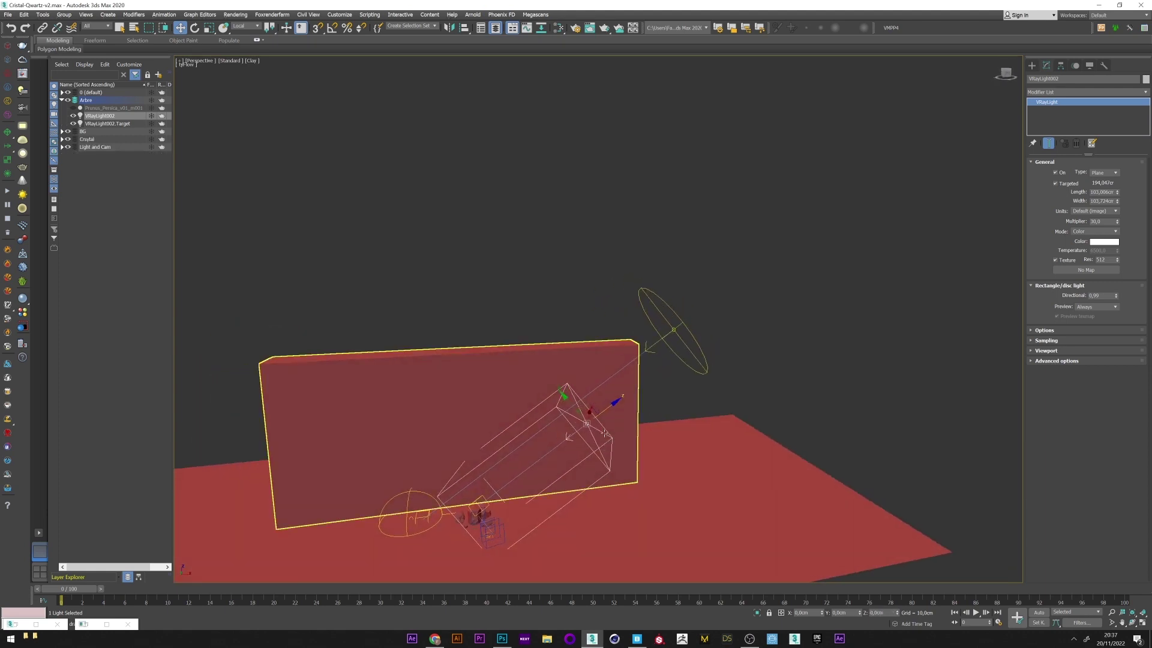
Look through VRayLight002 and hide Box001 and Plane002 in the BG layer
left_click(204, 61)
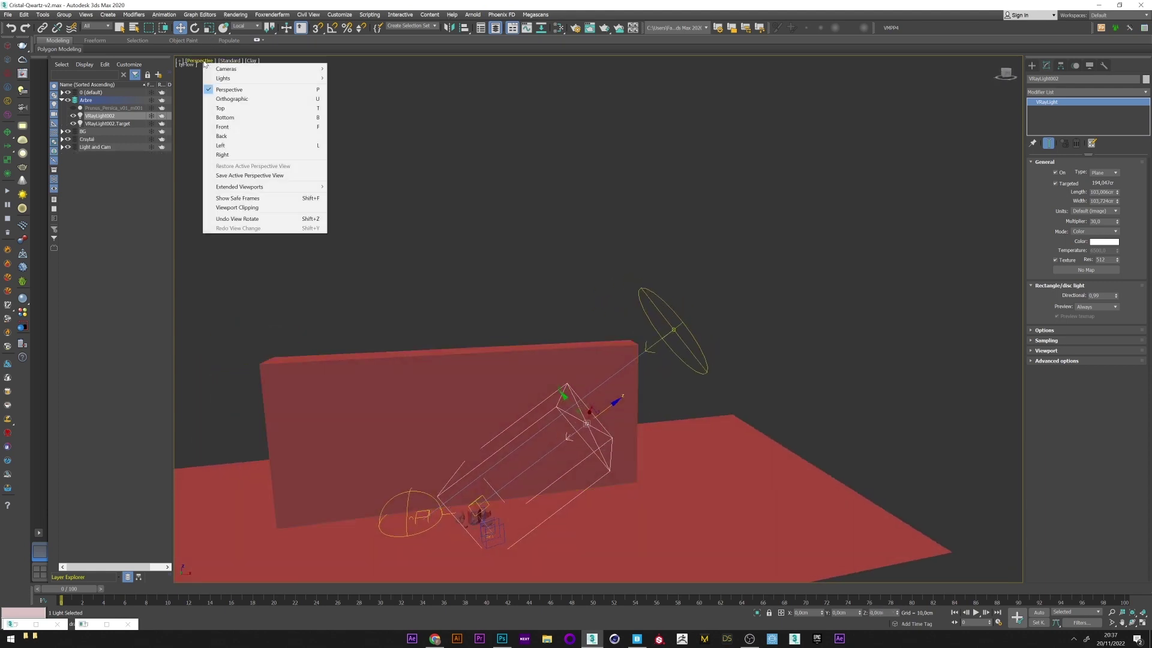
mouse_move(312, 78)
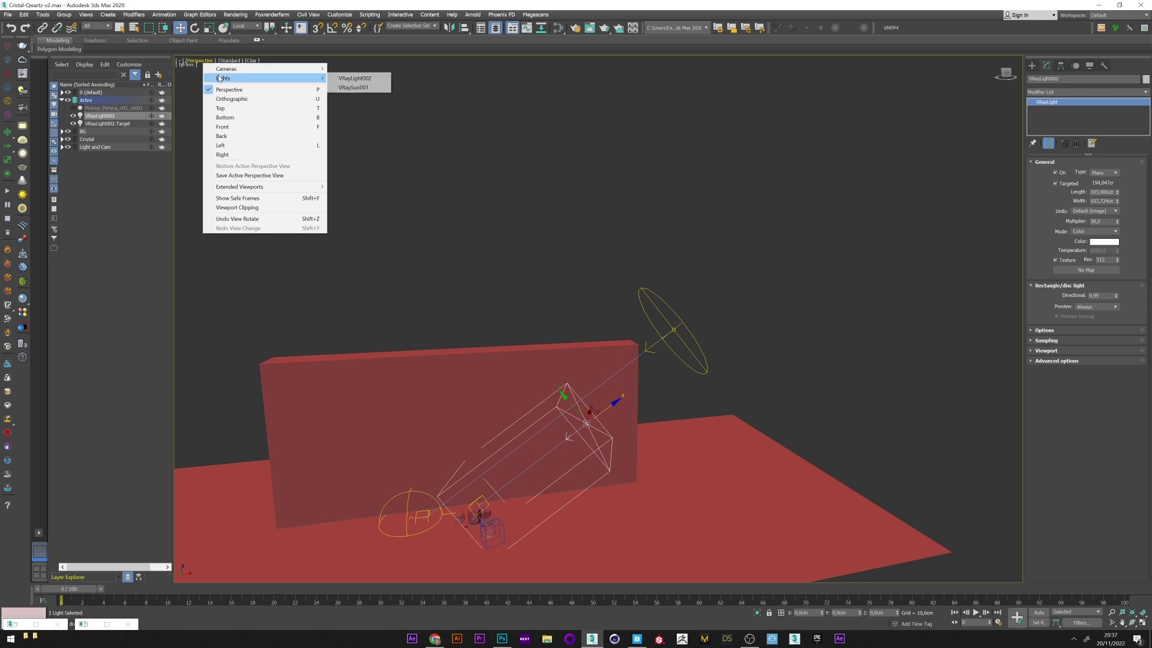
left_click(346, 81)
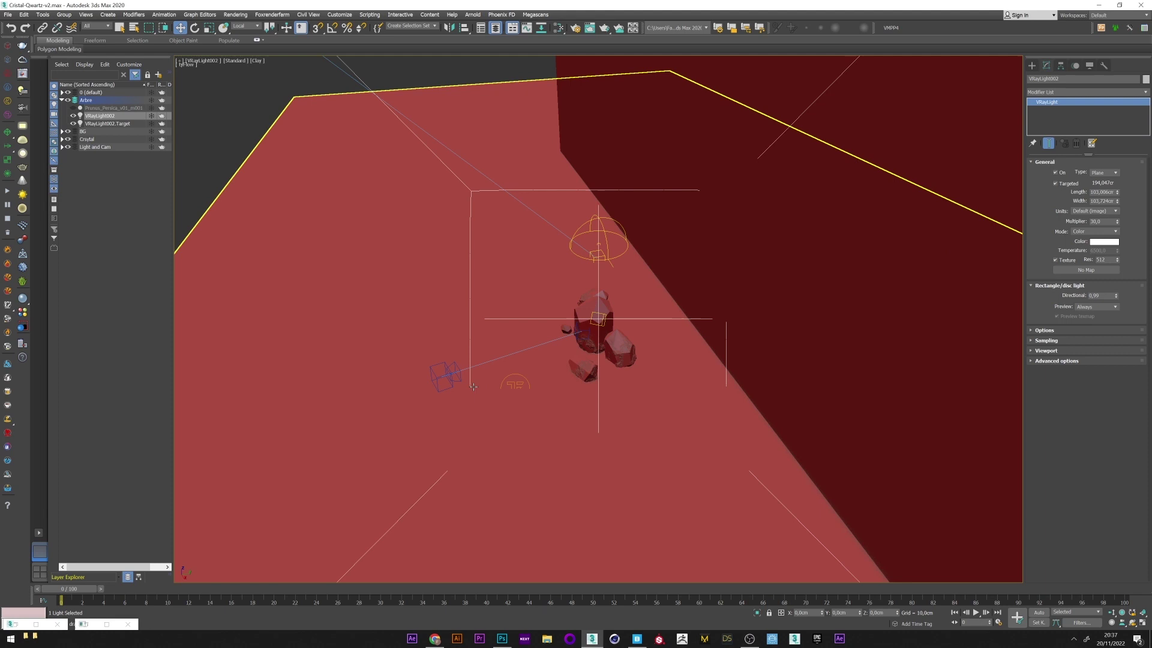
left_click(62, 131)
left_click(82, 148)
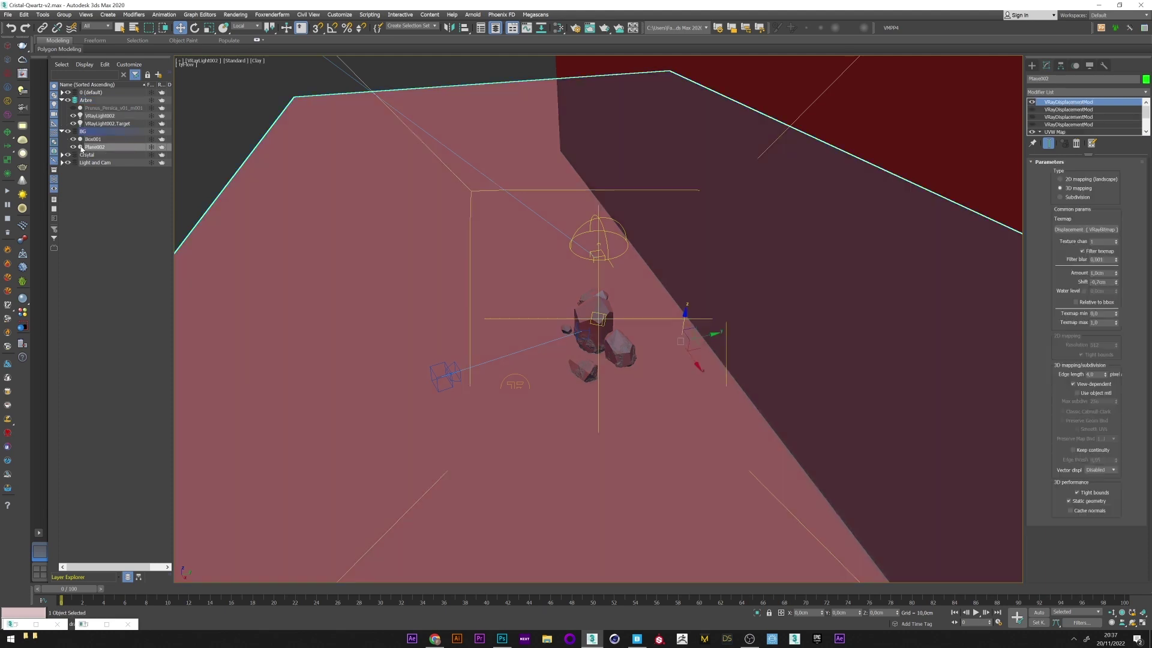
left_click(73, 138)
left_click(73, 147)
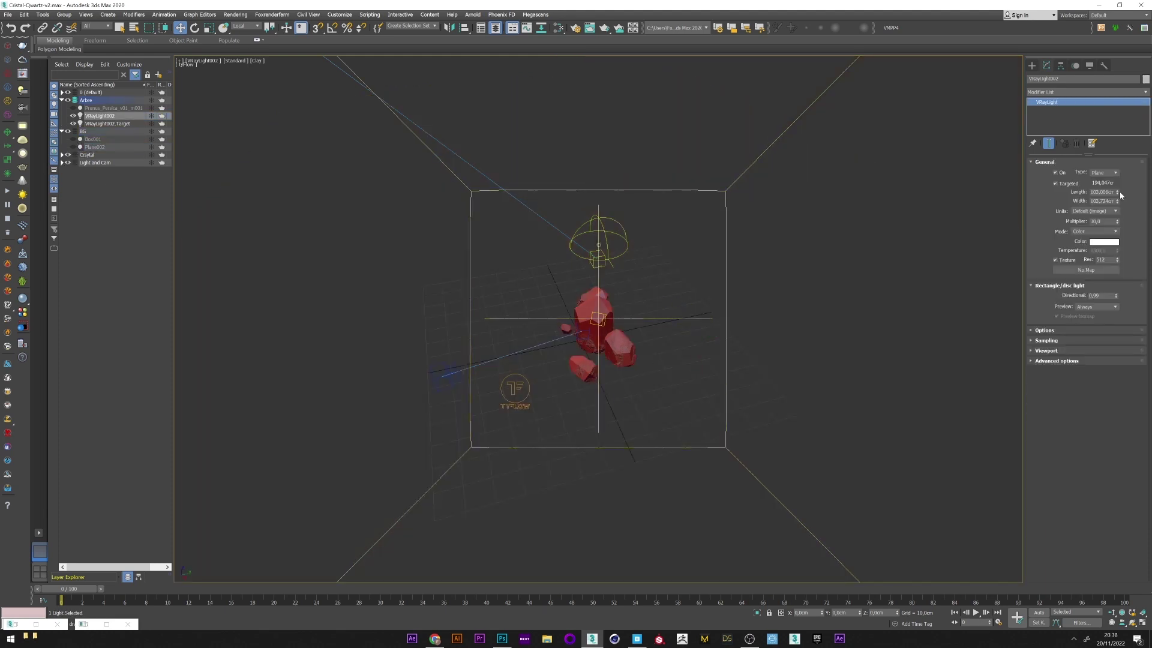
Shrink the plane light to about 43 cm long and 47 cm wide so it closely frames the crystals
left_click_drag(1118, 195, 1117, 220)
middle_click_drag(623, 343, 627, 339)
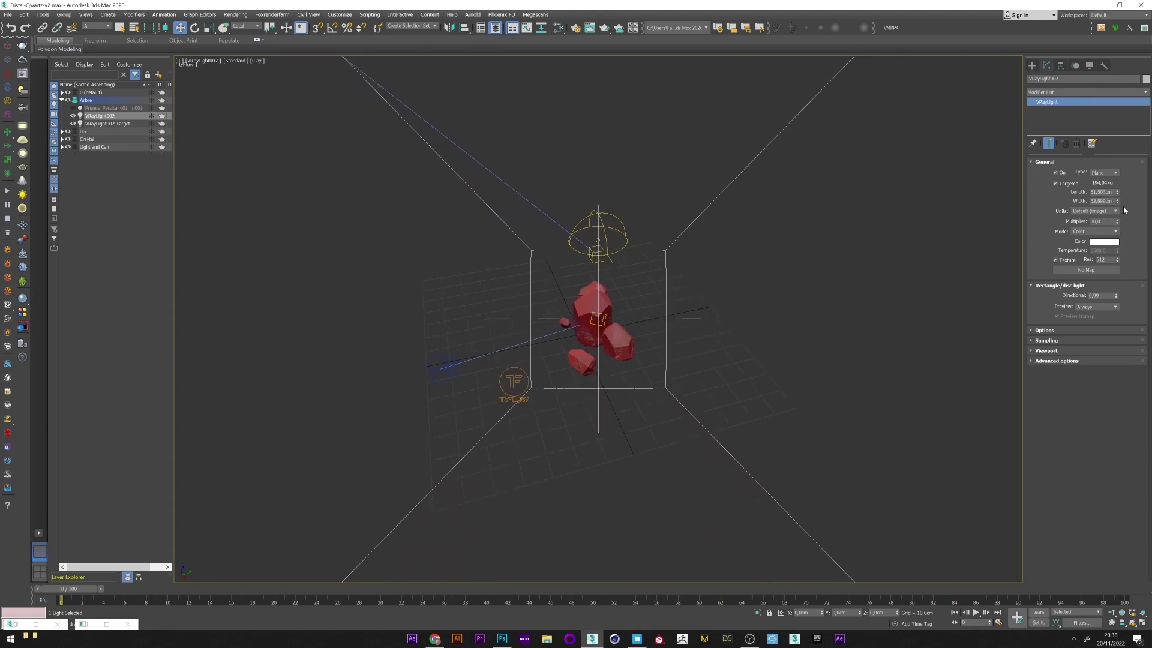
left_click_drag(1117, 193, 1116, 207)
middle_click_drag(638, 363, 642, 340)
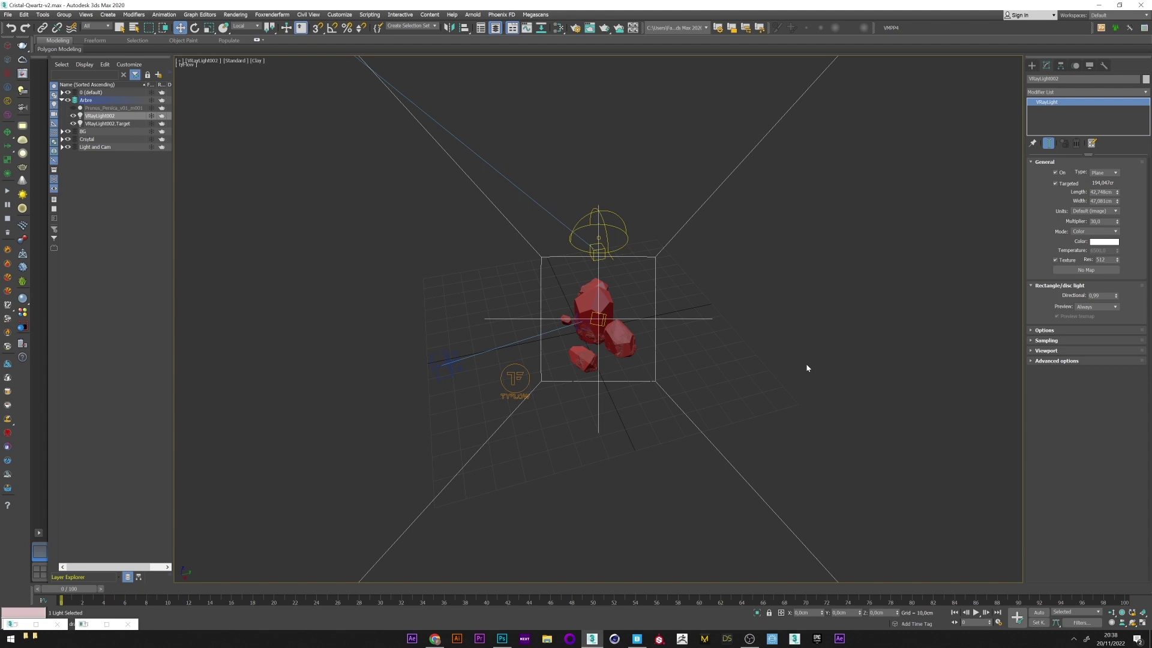
Return to the Perspective view and unhide Box001 and Plane002 in the BG layer
key("p")
left_click(61, 131)
left_click(73, 139)
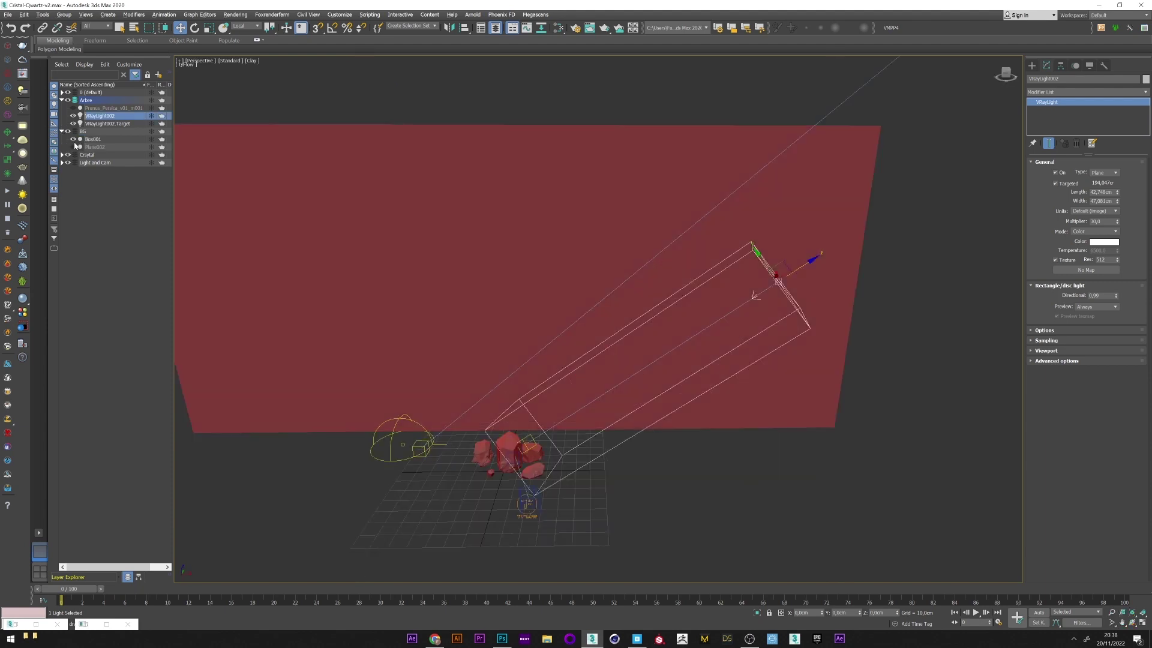
left_click(73, 147)
Delete the V-Ray sun and the dome light from the scene
scroll(793, 117, "down", 3)
left_click(964, 136)
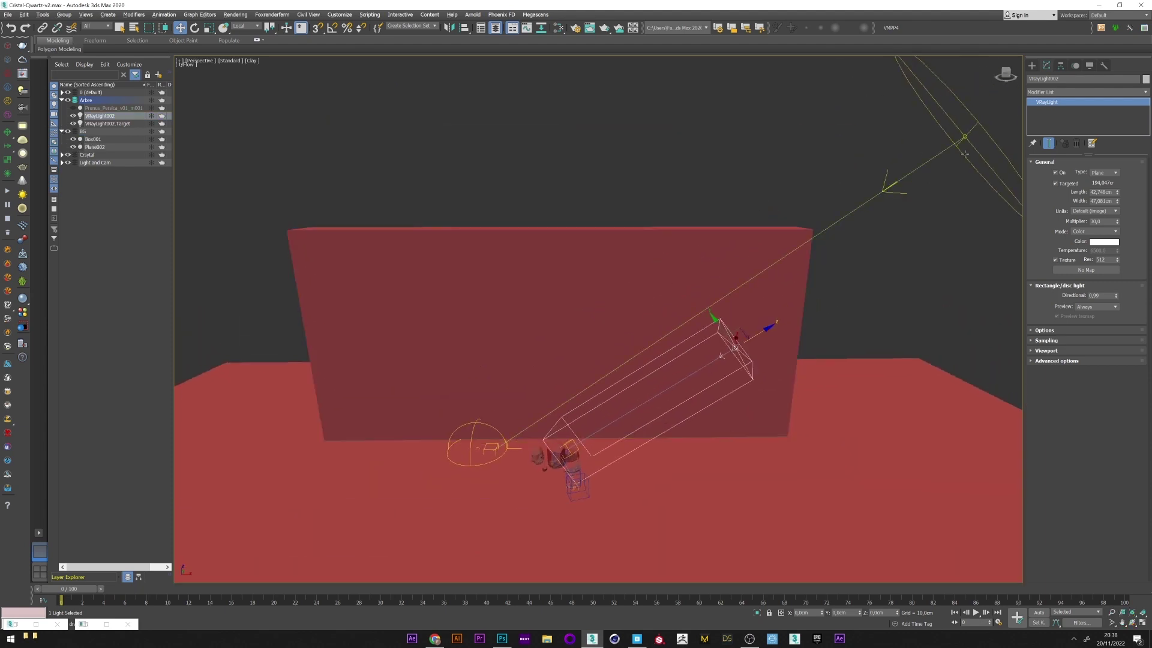
key("Delete")
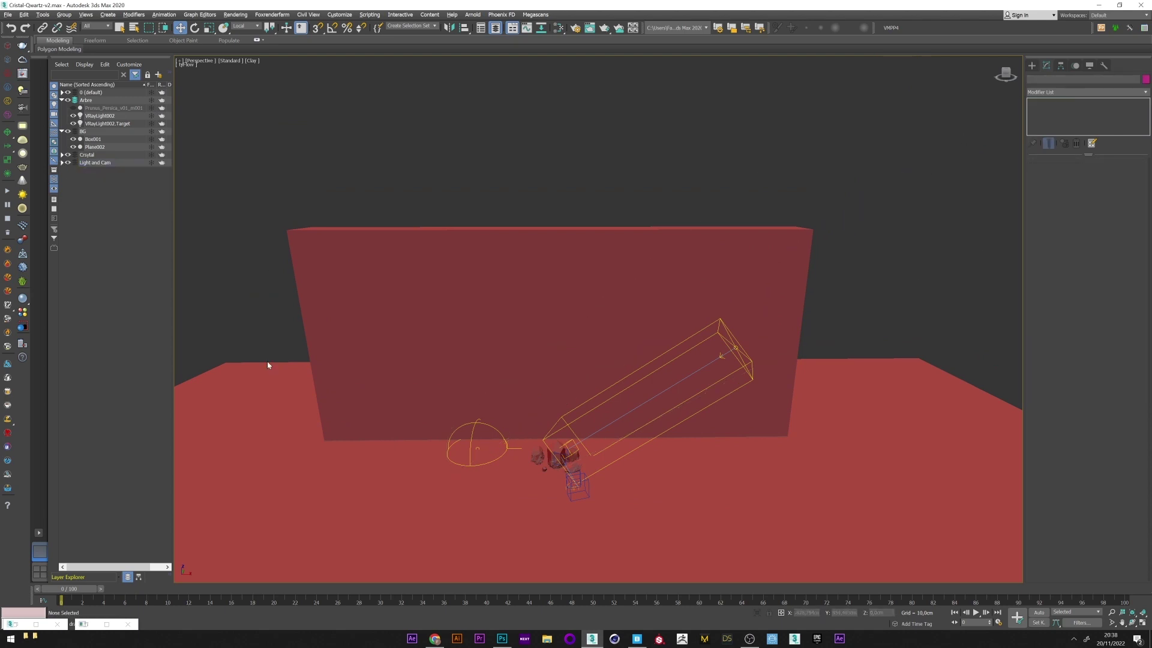
left_click(471, 447)
key("Delete")
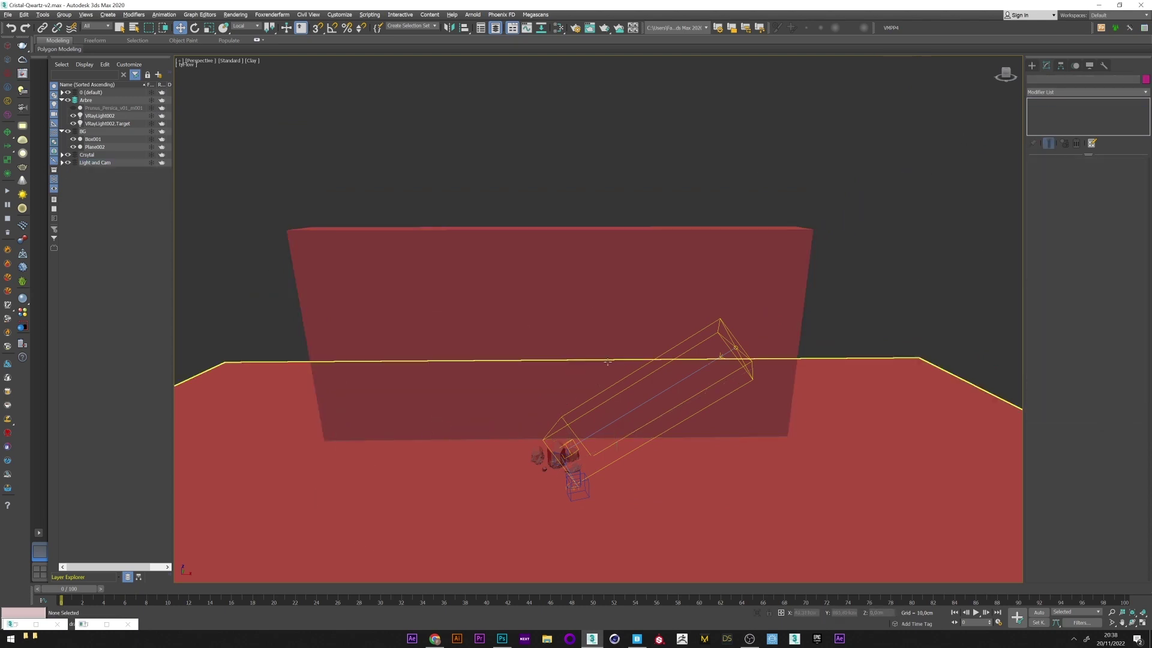
Select VRayLight002 and turn off Affect diffuse, Affect specular and Affect reflections in its options
scroll(730, 324, "up", 3)
left_click(822, 314)
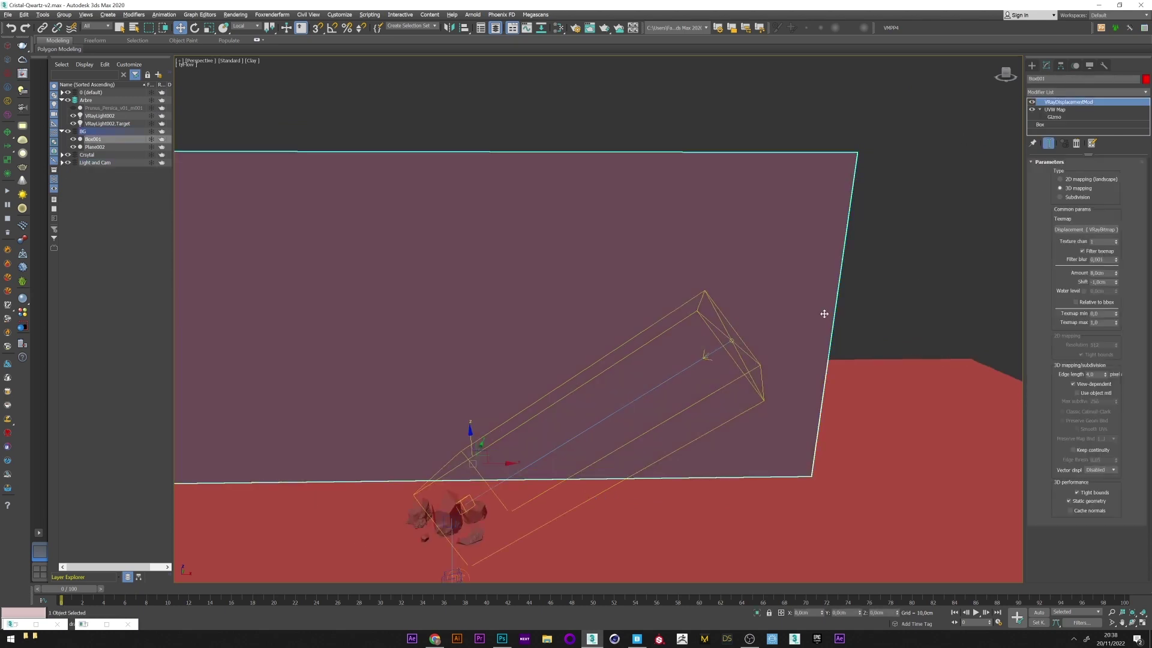
left_click(843, 315)
left_click(111, 123)
left_click(100, 115)
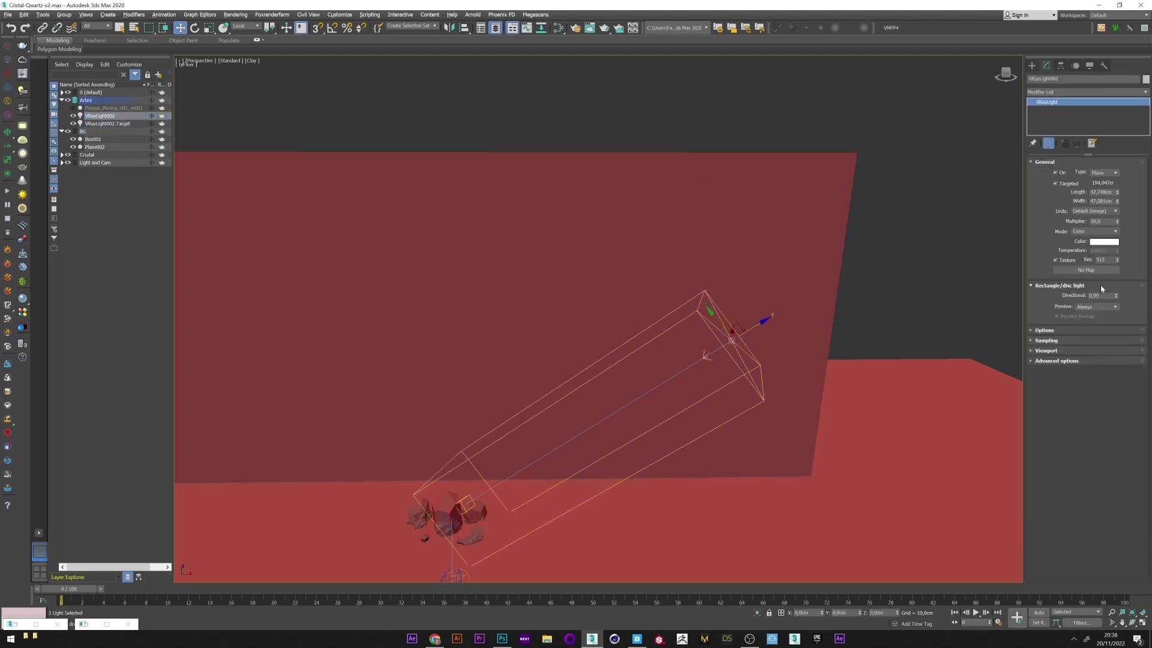
left_click(1044, 331)
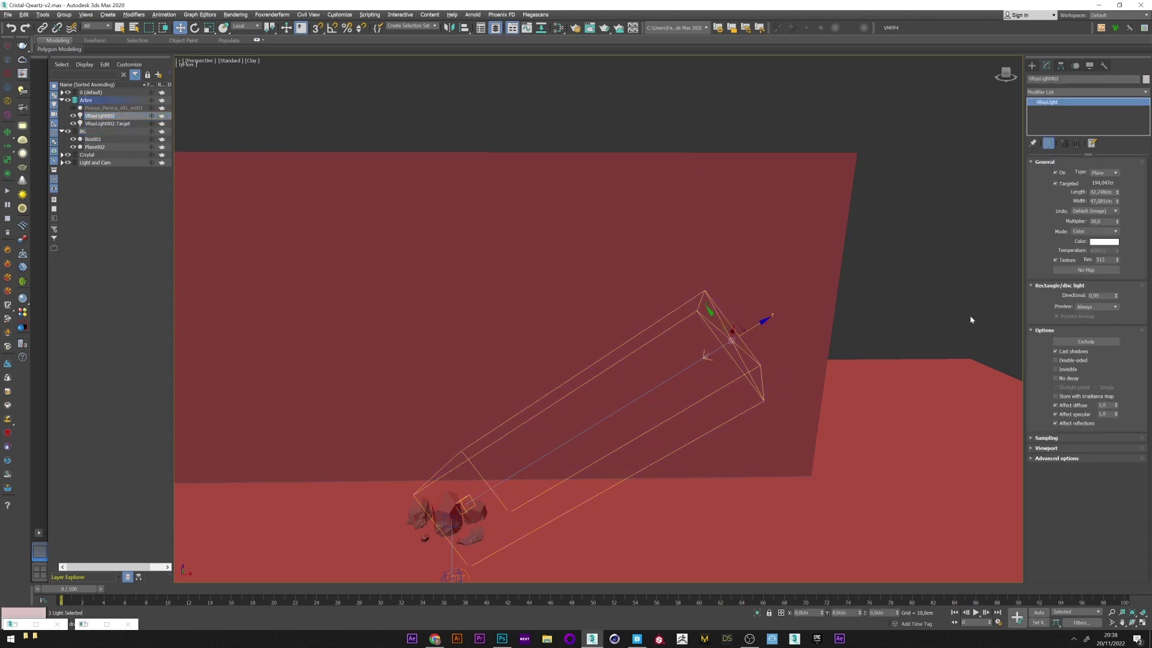
left_click(1056, 406)
left_click(1050, 414)
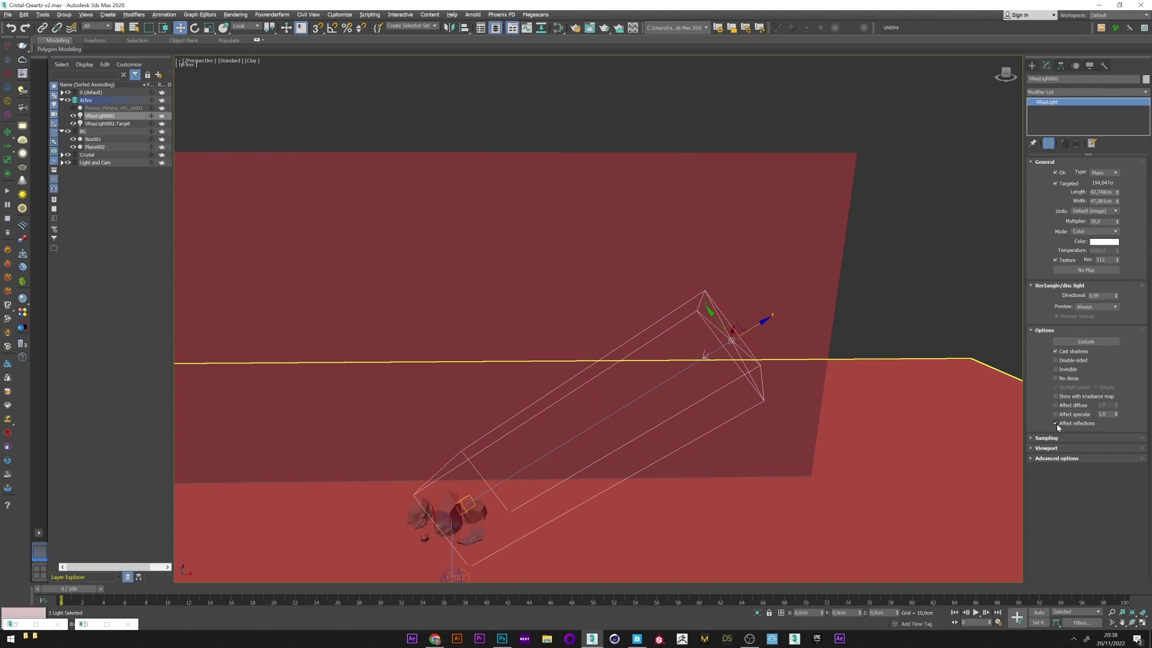
left_click(1056, 423)
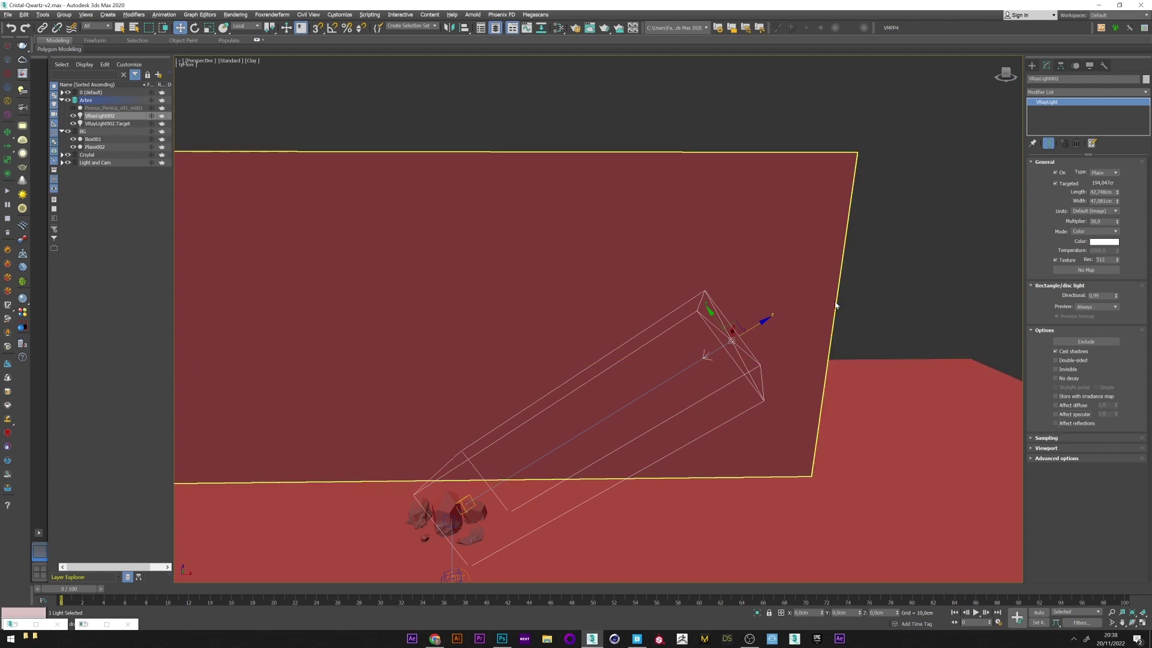
Change the renderer in Render Setup to V-Ray 5
left_click(575, 28)
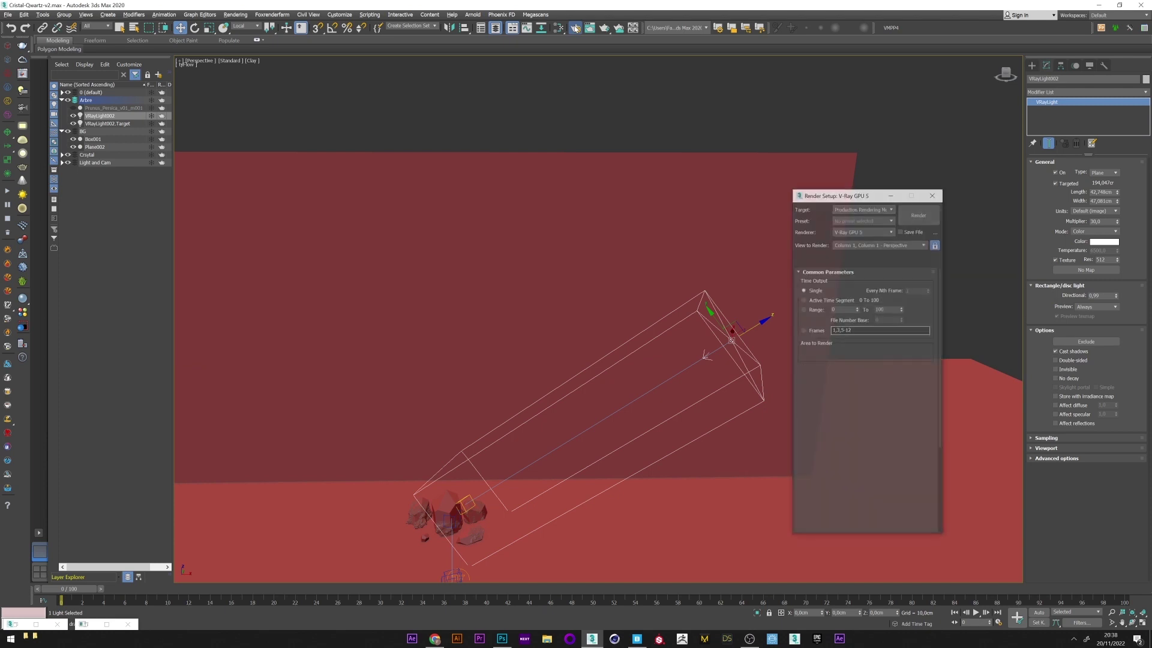
left_click(862, 232)
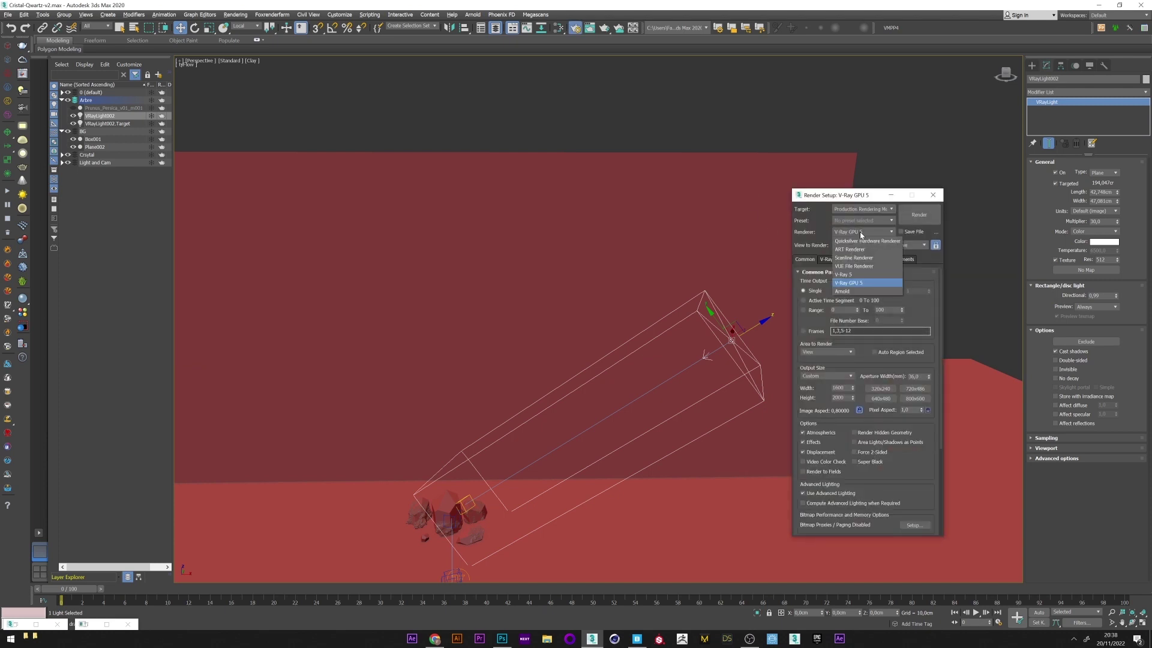
left_click(852, 275)
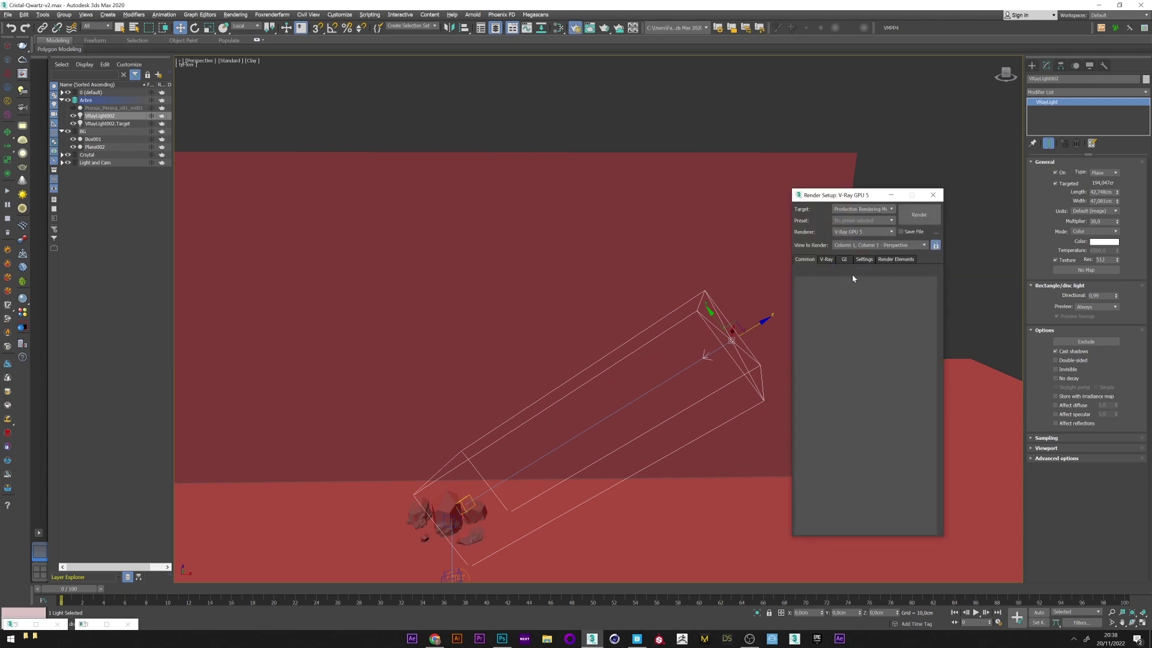
Enable Caustics in the V-Ray global illumination settings
left_click(880, 260)
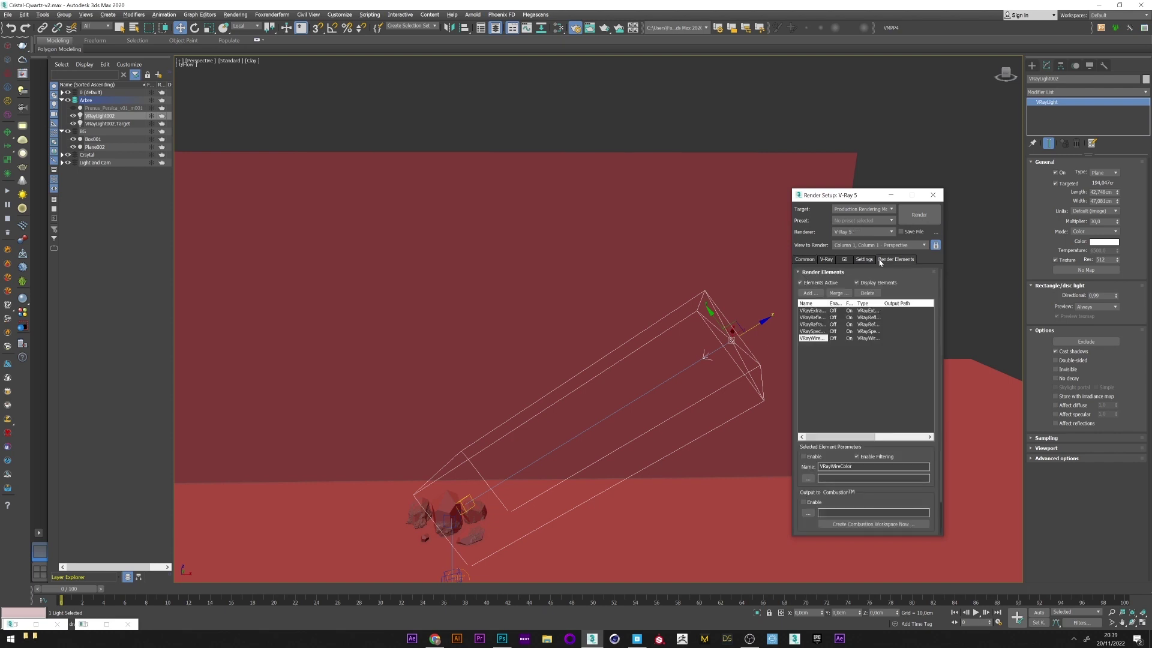
left_click(845, 260)
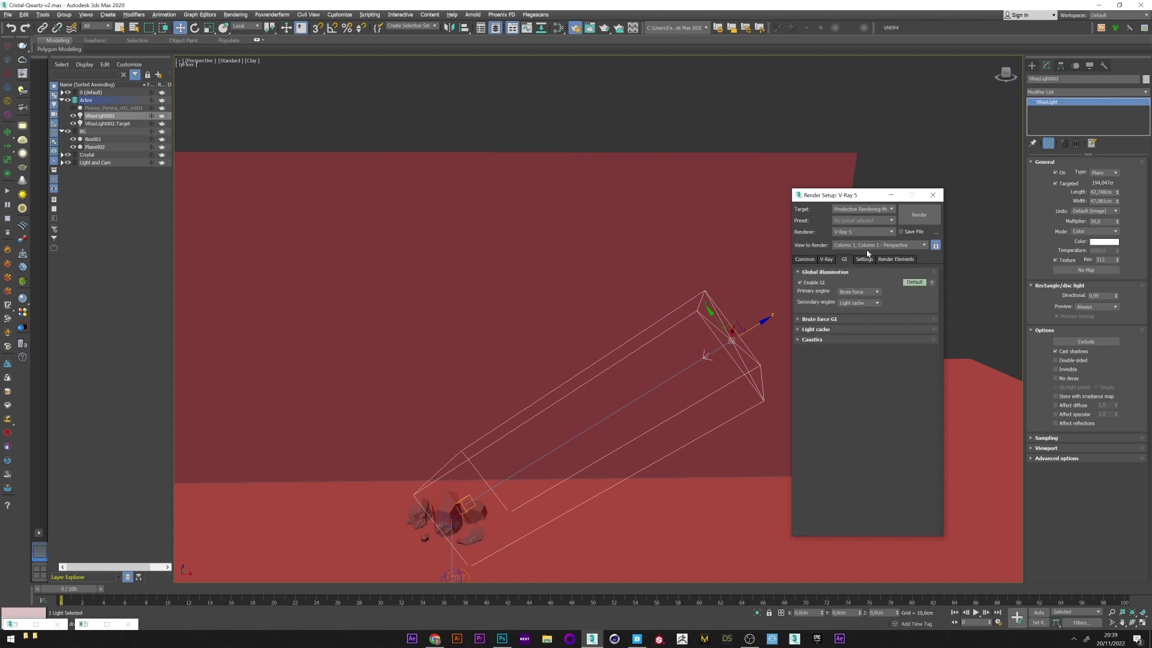
left_click(820, 340)
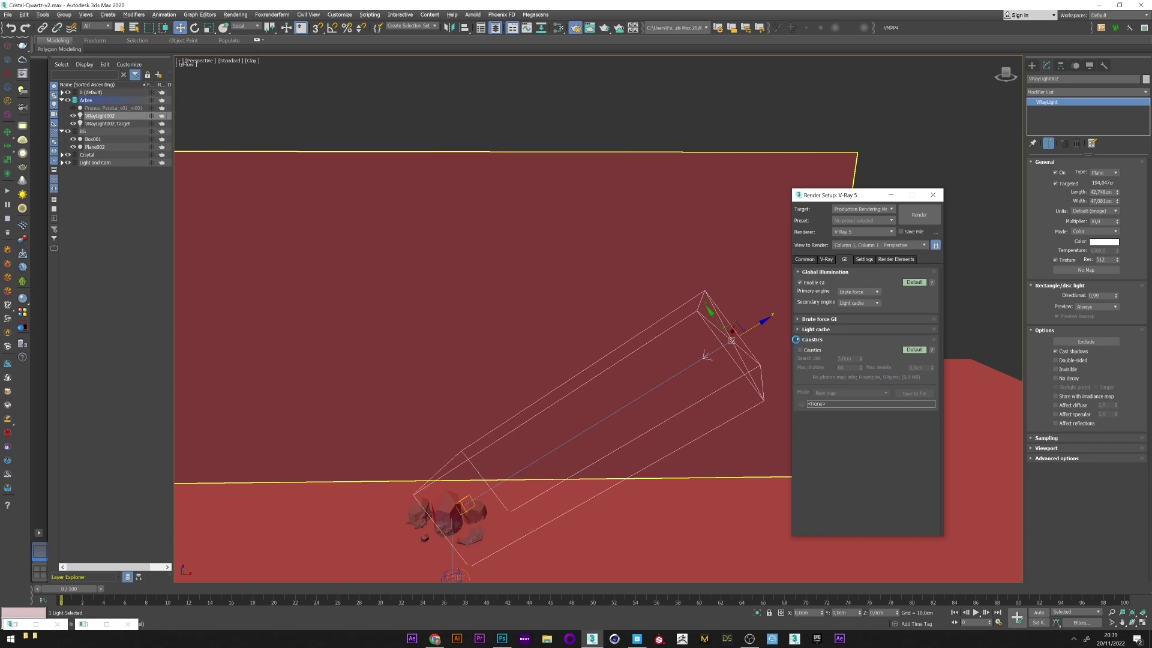
left_click(807, 354)
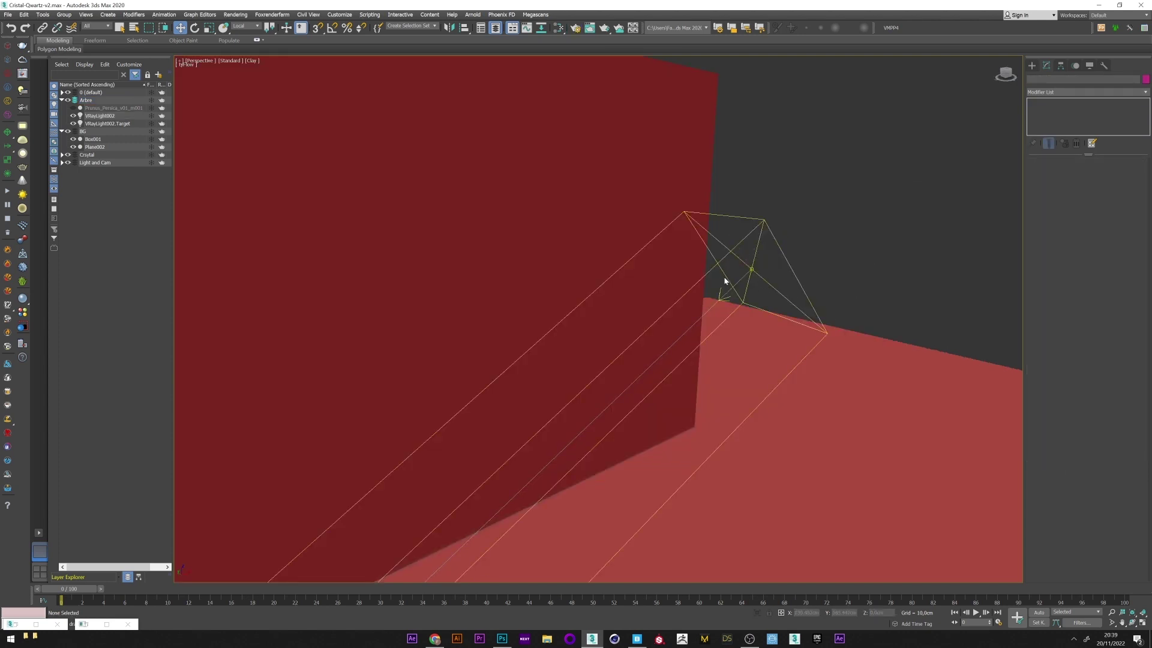
Set the Caustic subdivs of VRayLight002 to 10 in its V-Ray light properties
left_click(724, 280)
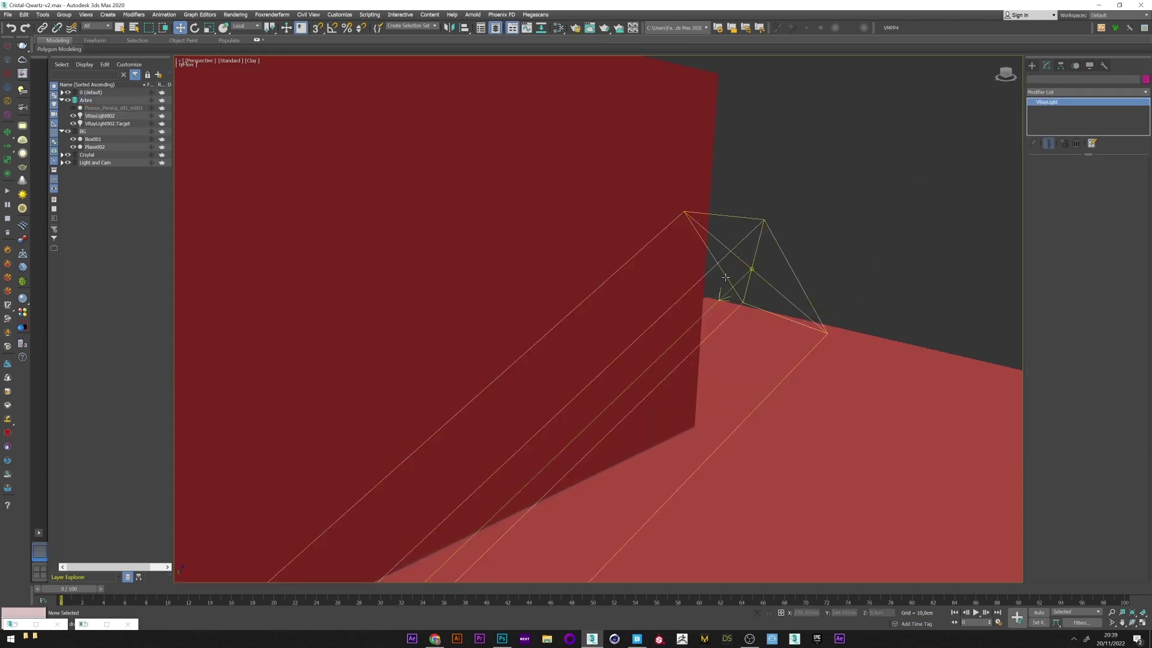
right_click(722, 275)
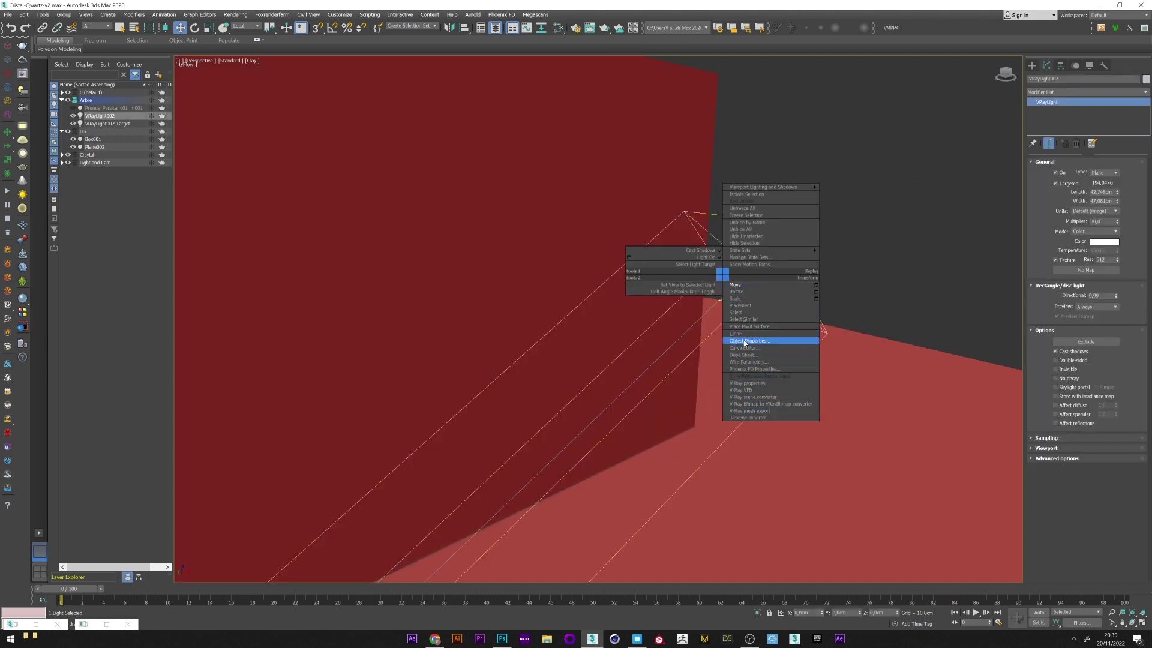
left_click(757, 382)
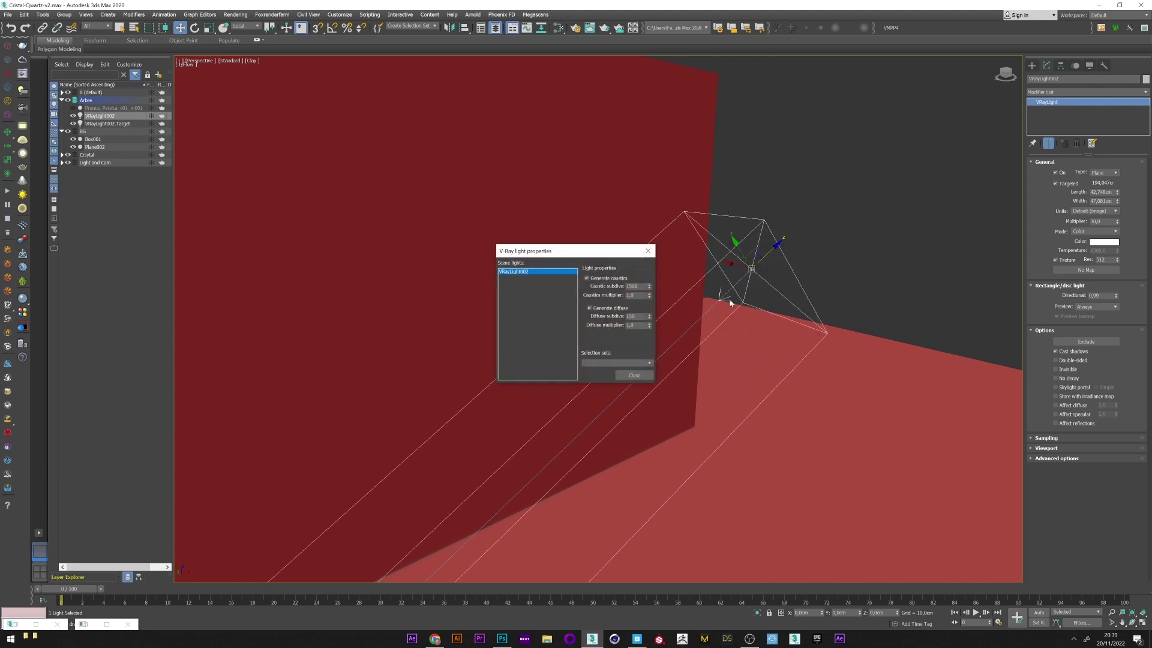
double_click(633, 287)
type("10")
left_click(643, 377)
Switch to the VRayCam001 view and set the V-Ray image sampler type to Bucket
left_click(707, 350)
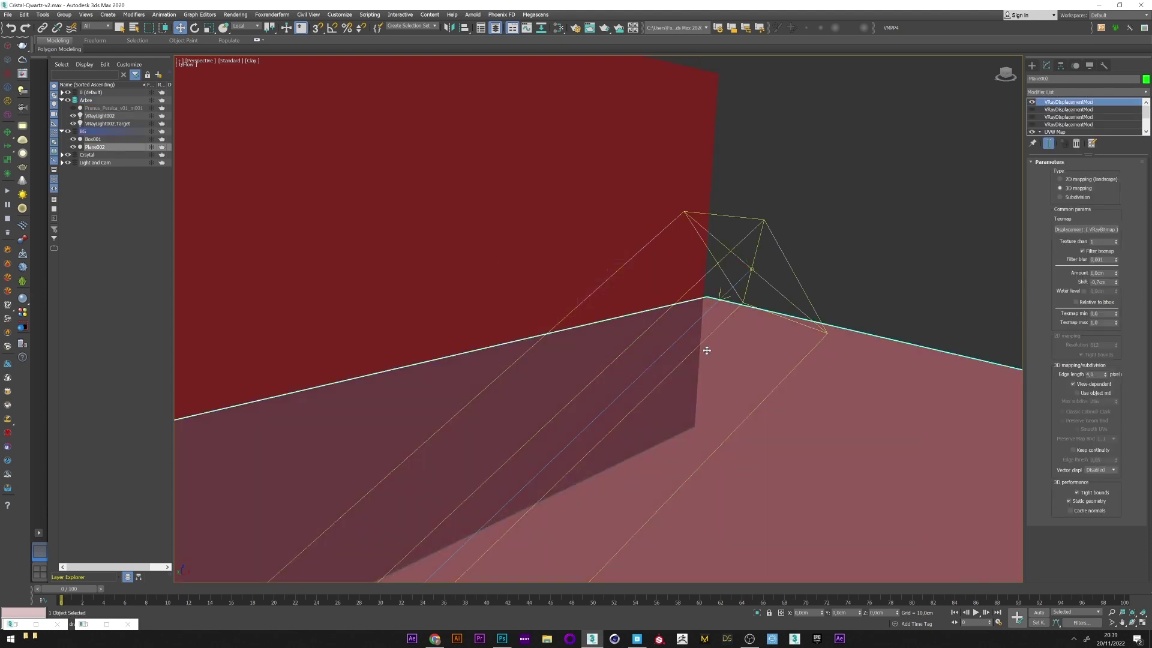
key("c")
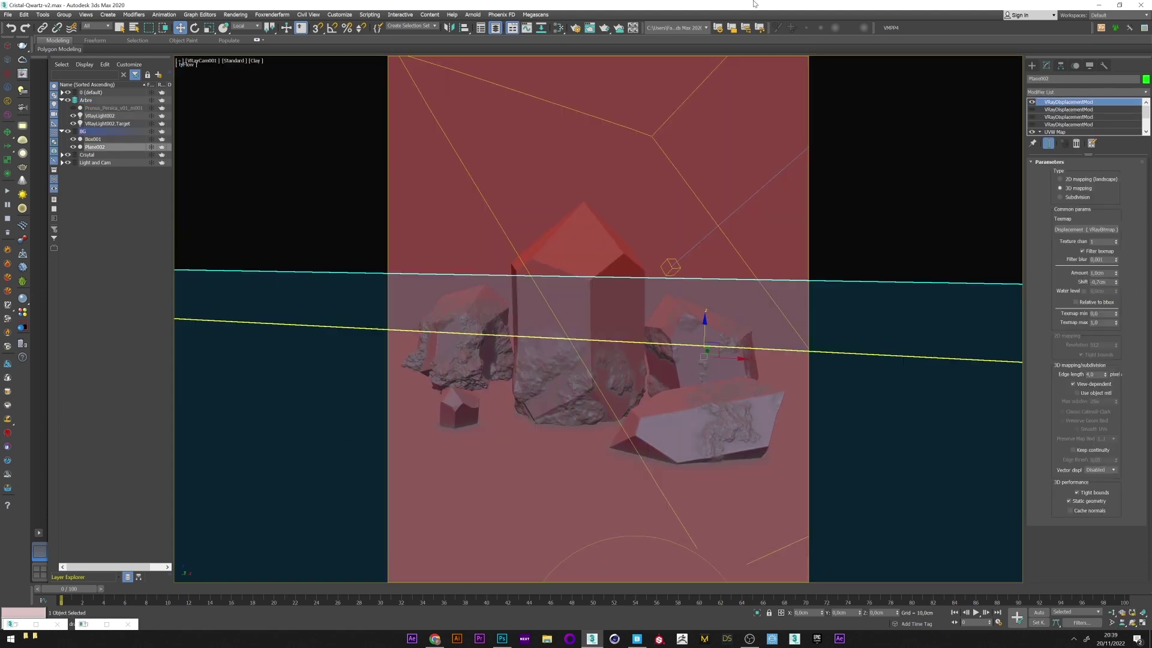
left_click(582, 31)
left_click(827, 260)
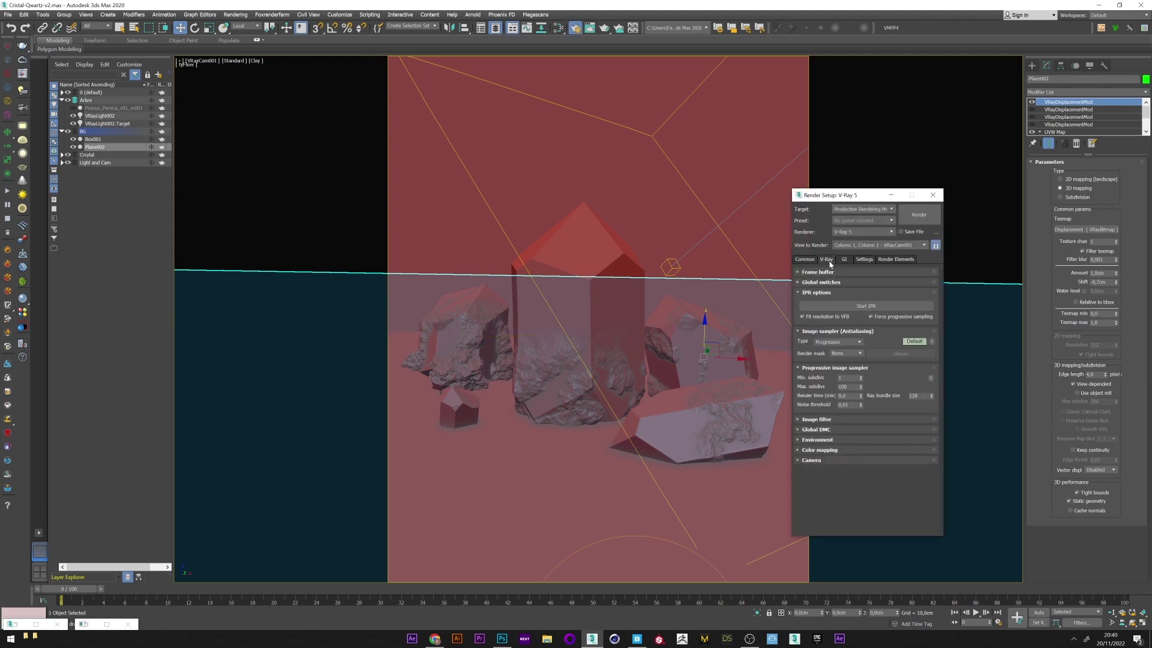
left_click(826, 273)
left_click(826, 273)
left_click(831, 342)
left_click(822, 350)
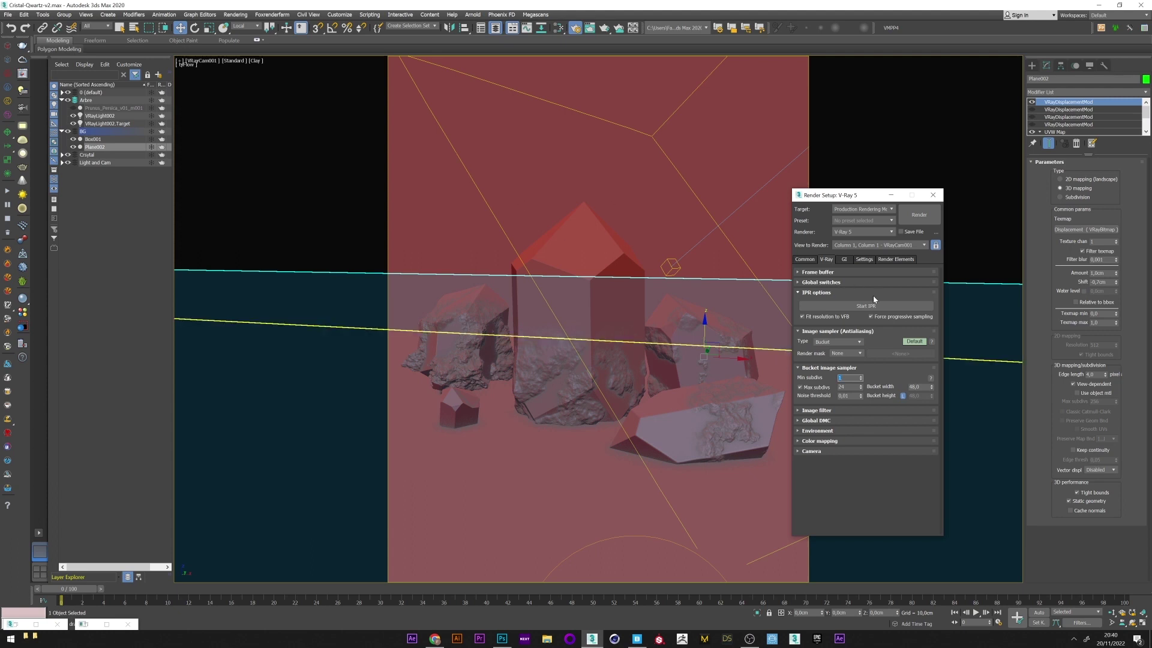
Render the crystals from VRayCam001, cancel the render partway and close the V-Ray Frame Buffer
left_click(804, 259)
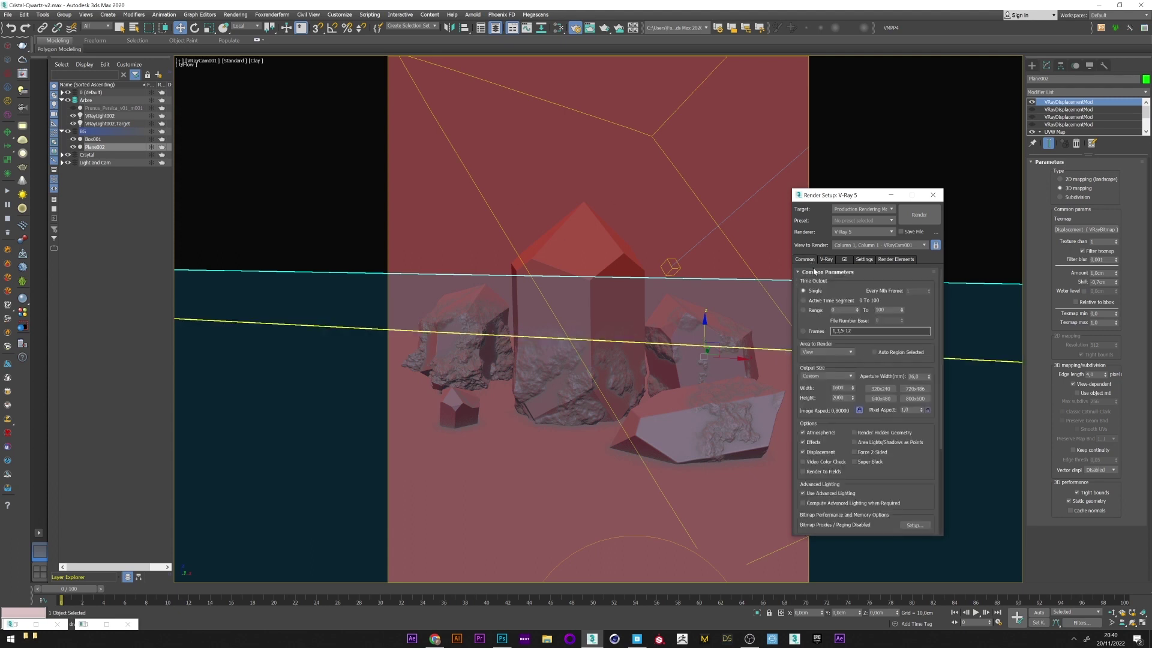
left_click(924, 219)
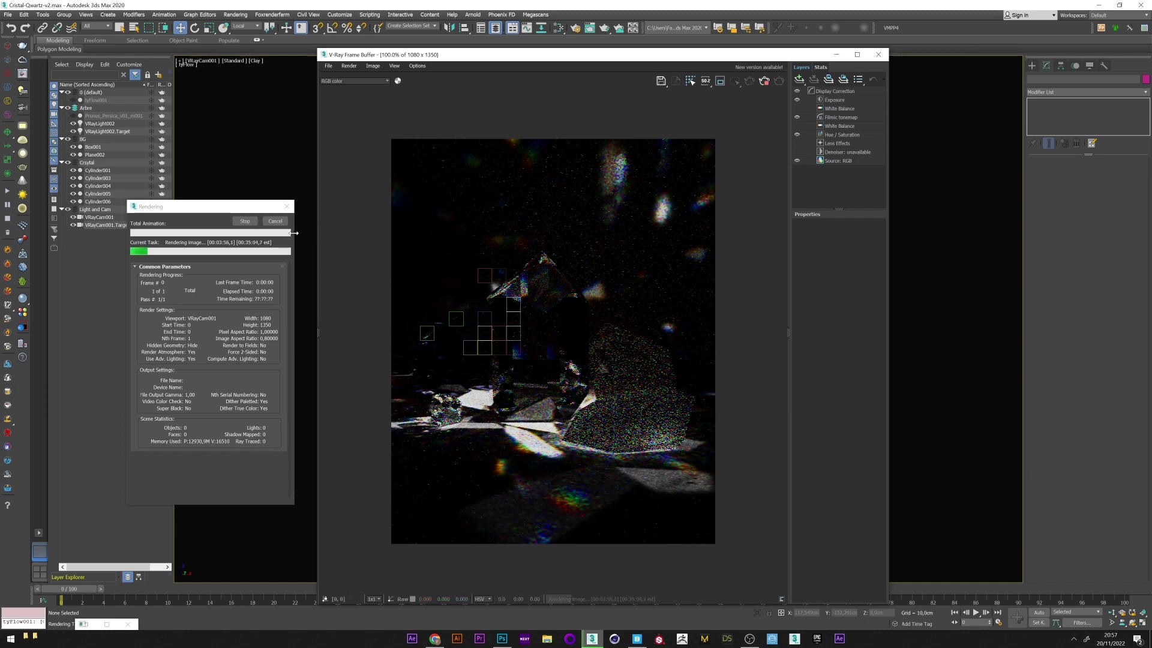
left_click(277, 222)
left_click(879, 55)
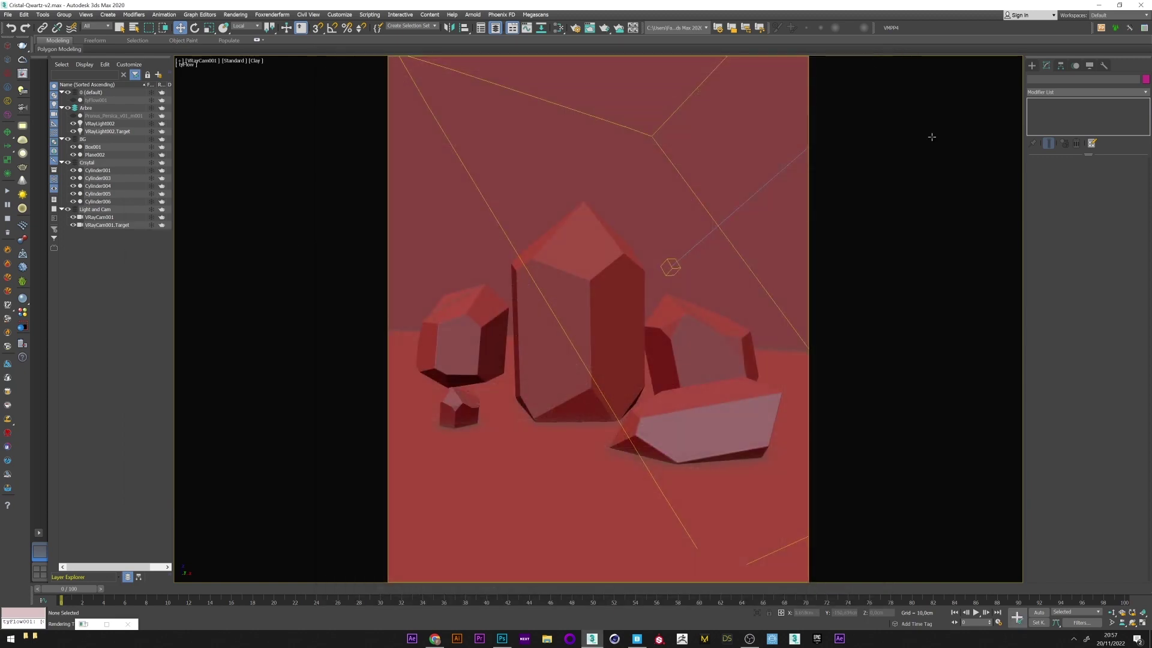
Check the Caustic subdivs of VRayLight002 in its V-Ray light properties and close the dialog
left_click(100, 123)
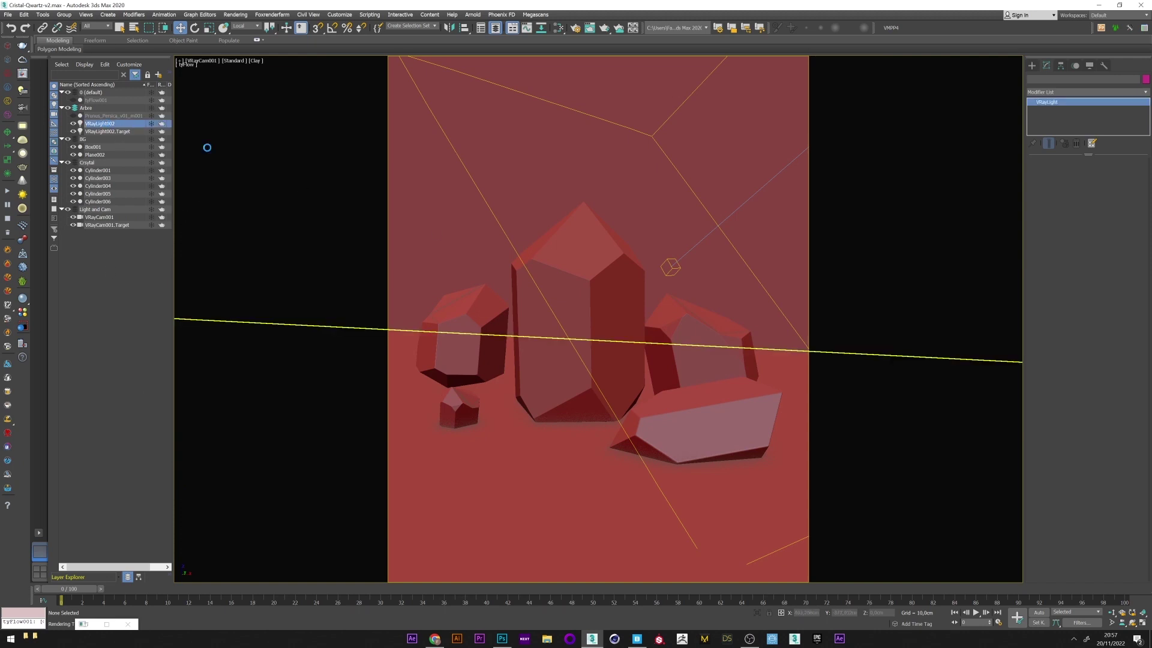
right_click(720, 218)
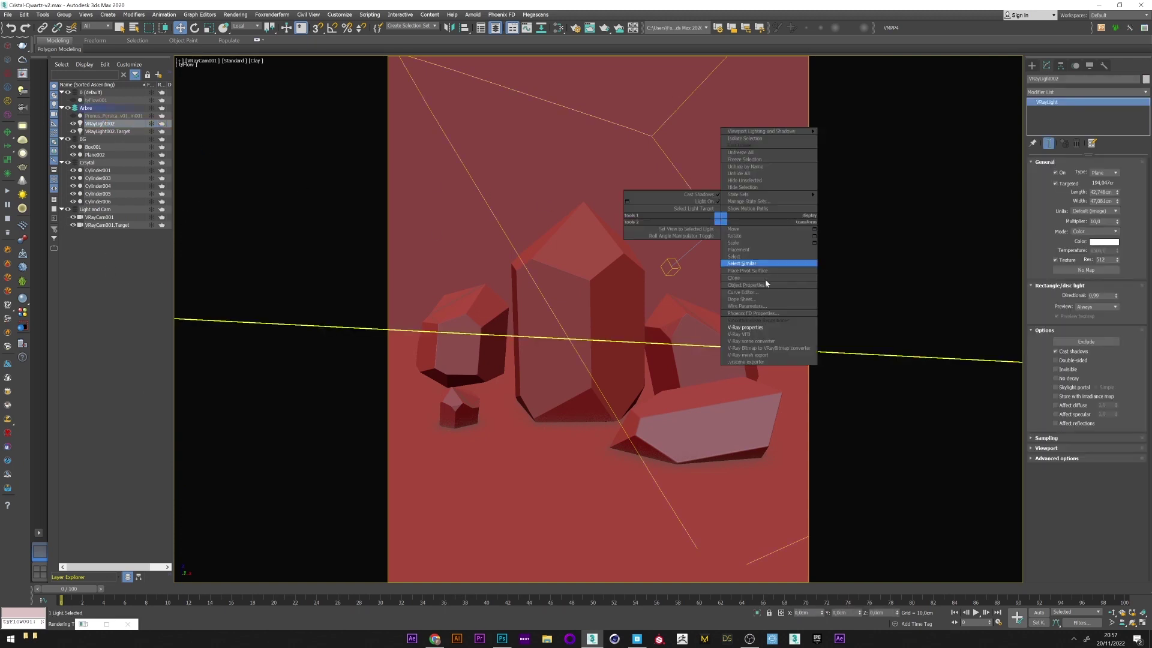
left_click(746, 327)
double_click(634, 286)
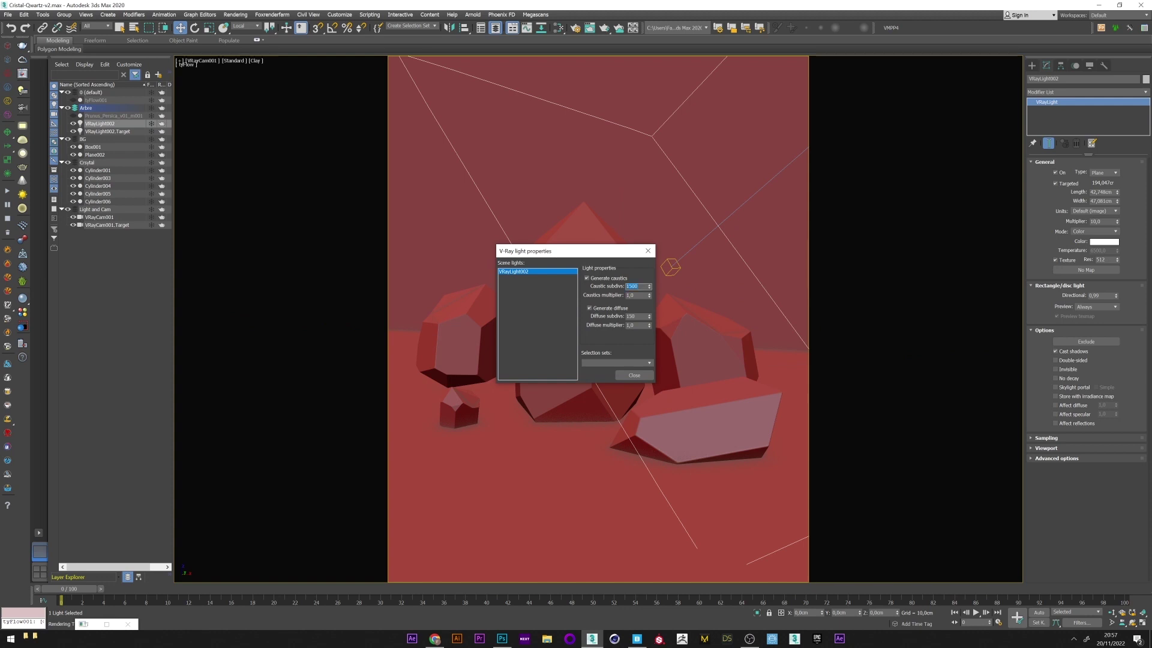
left_click(633, 376)
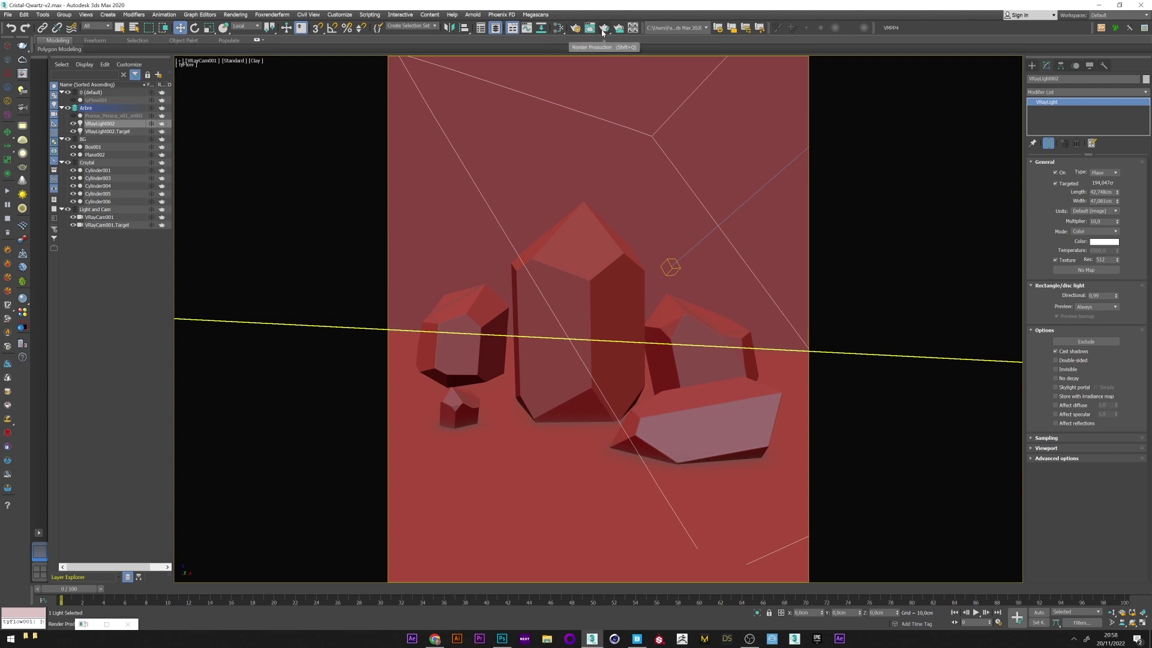
Switch to Photoshop and open the Caustics.origRGB.0000 EXR render from the render folder, accepting the OpenEXR options
left_click(502, 638)
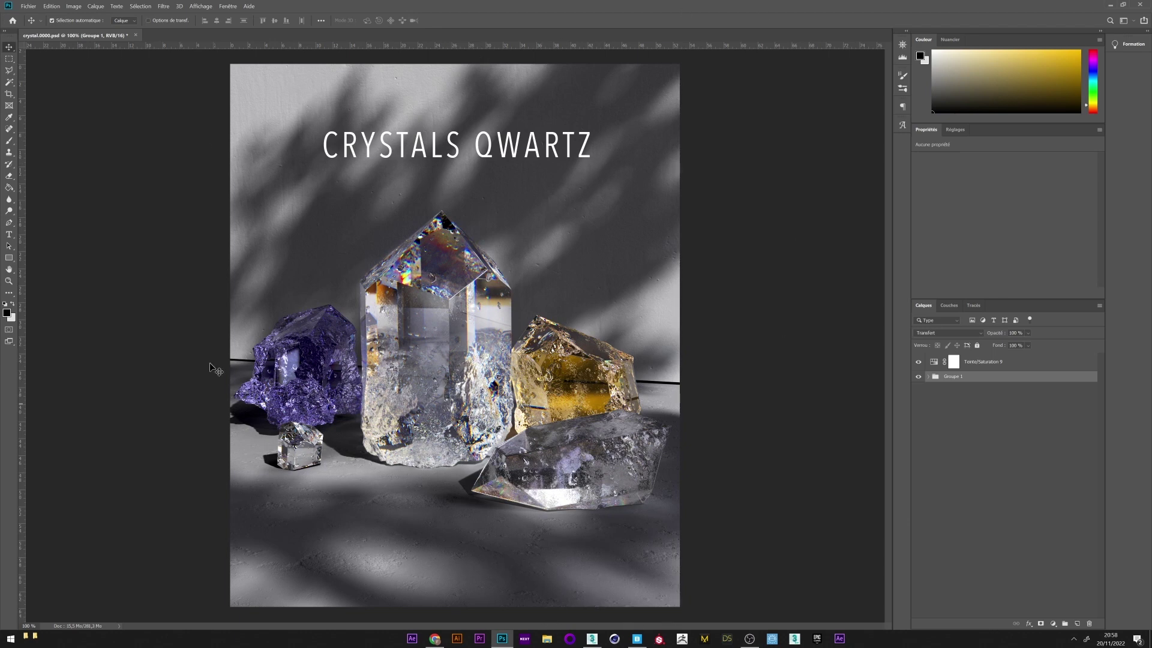
left_click(27, 6)
left_click(36, 23)
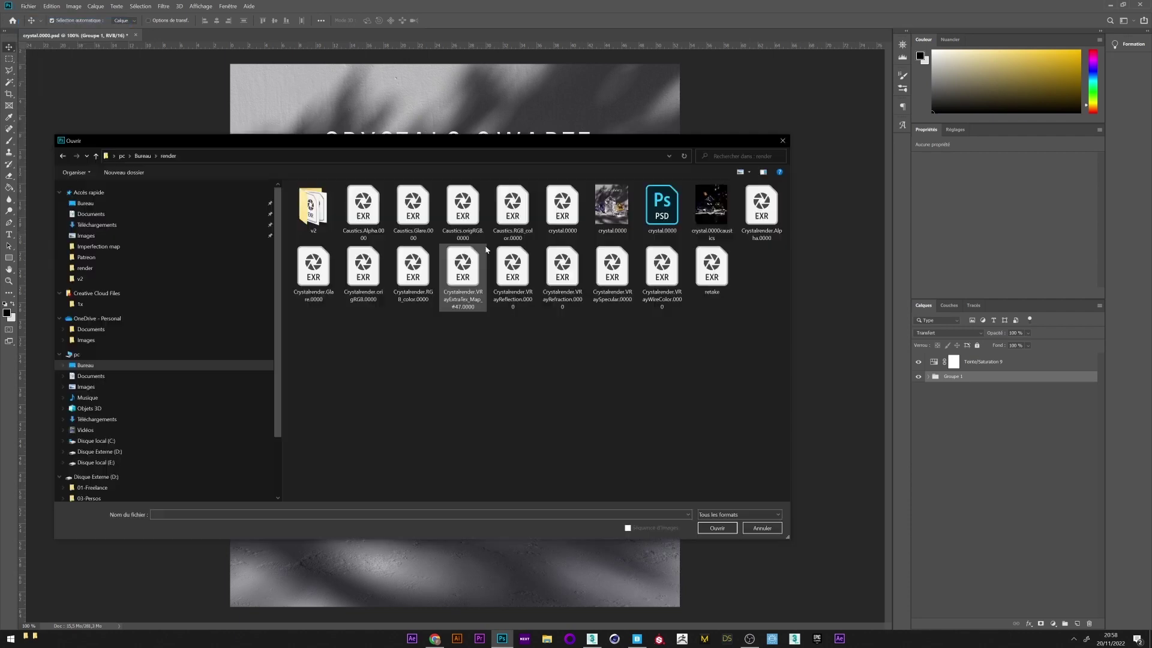
double_click(462, 207)
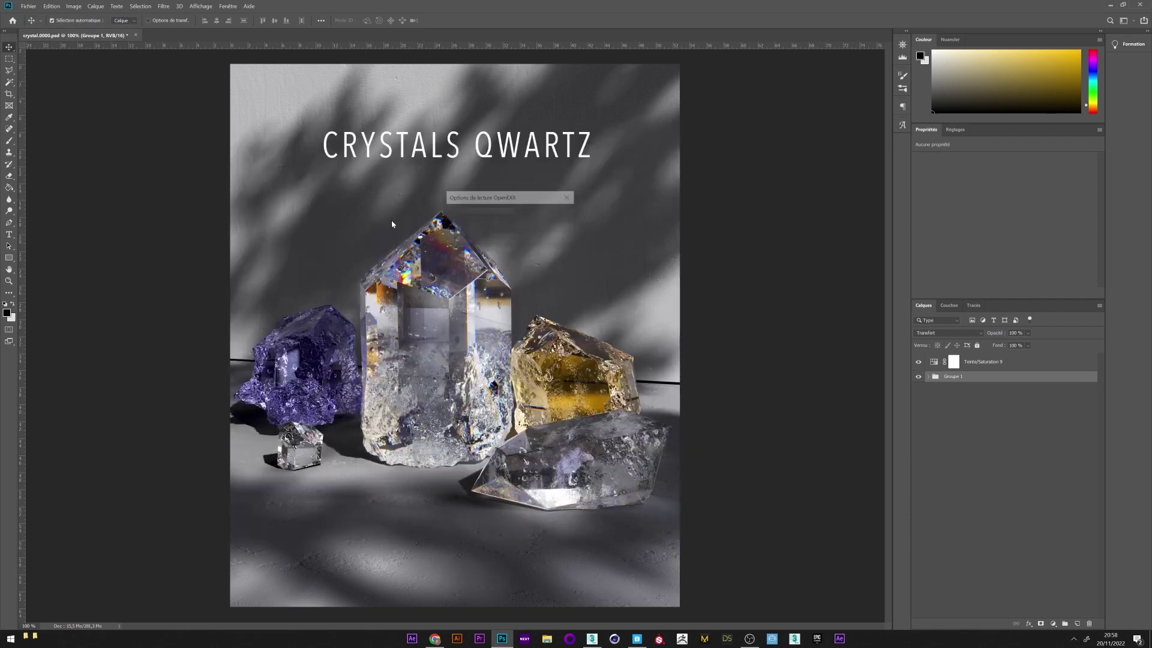
left_click(546, 215)
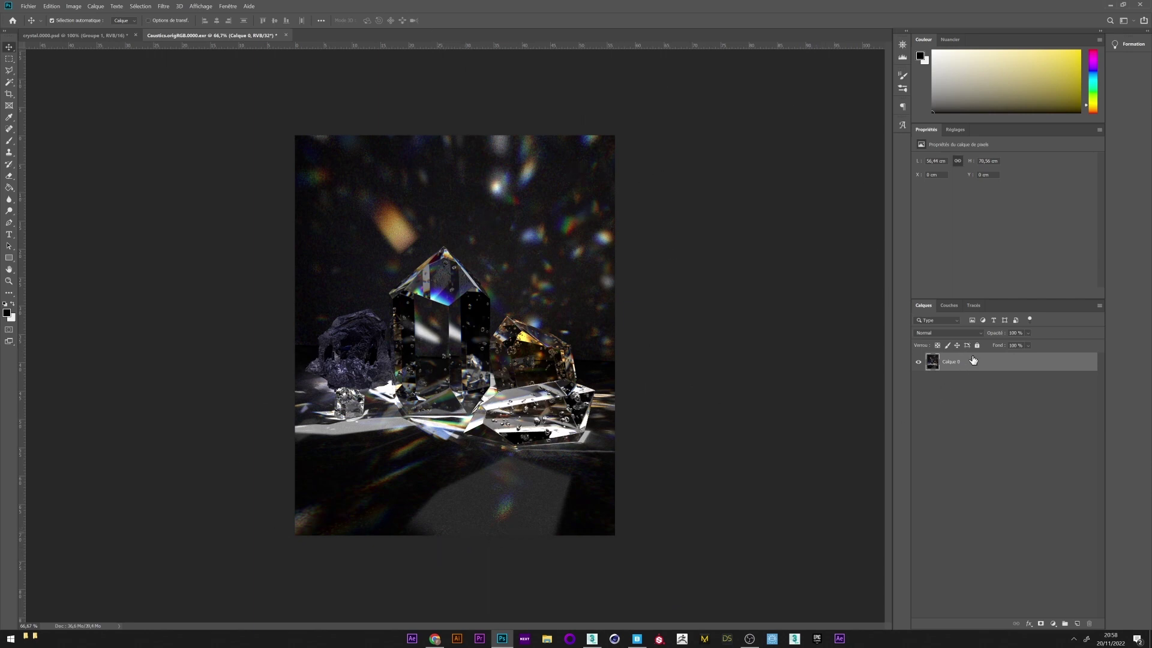
Add an Exposure adjustment layer above the caustics render with exposure about -0.23 and offset about -0.0377
left_click(962, 130)
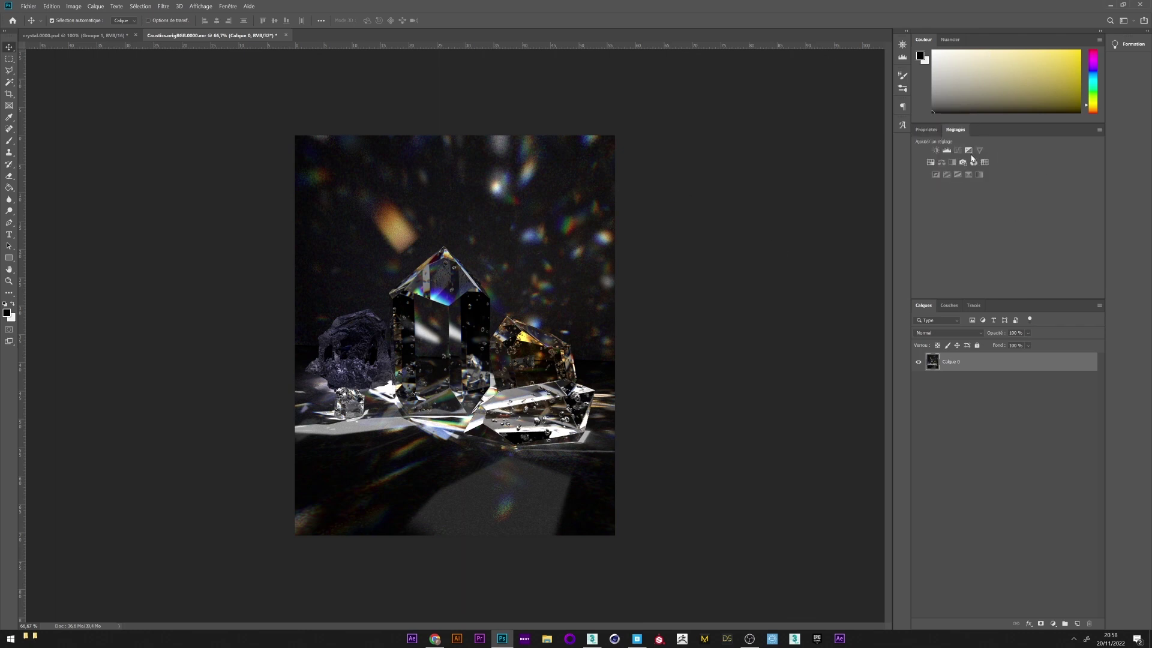
left_click(969, 151)
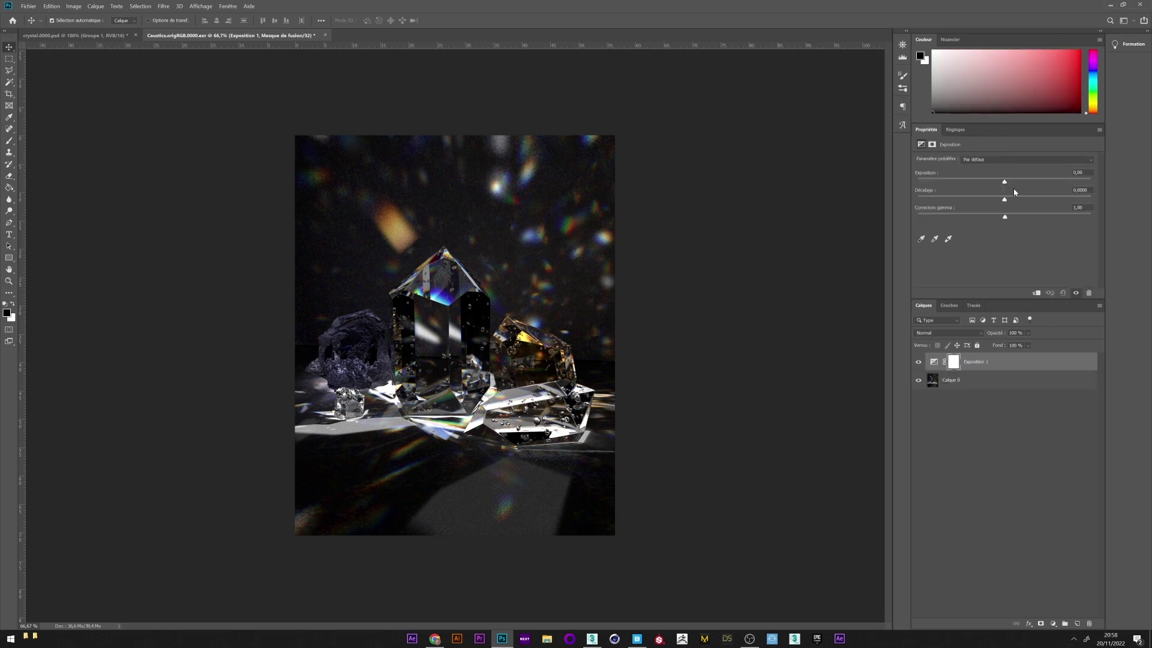
left_click_drag(1004, 184, 1012, 184)
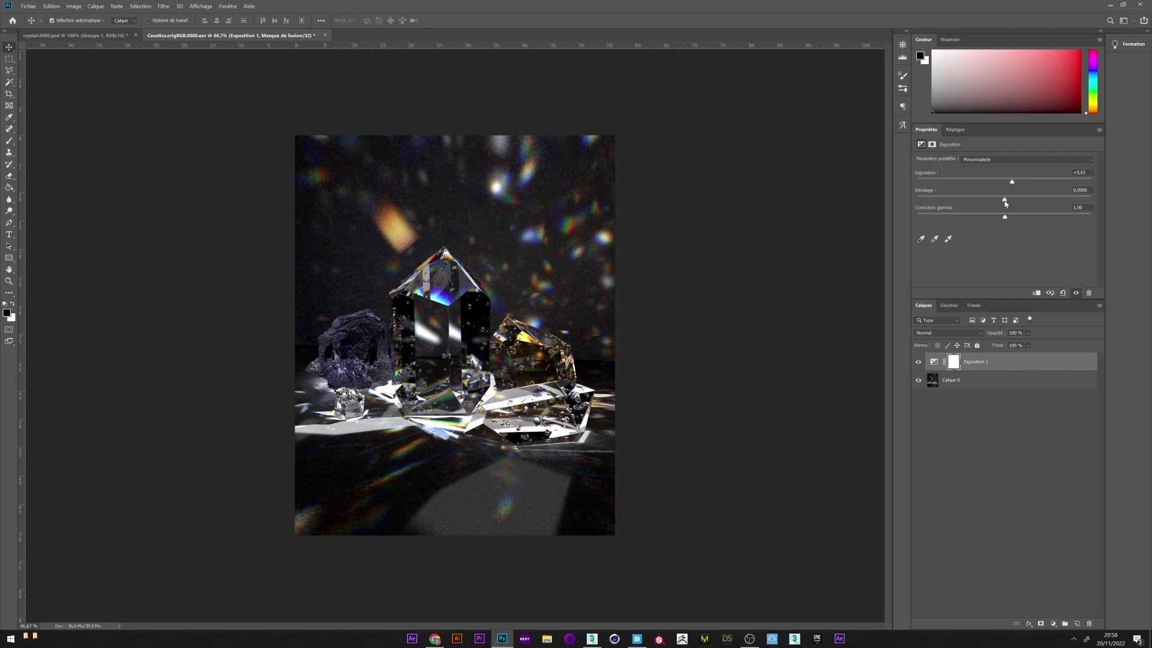
left_click_drag(1004, 203, 1001, 203)
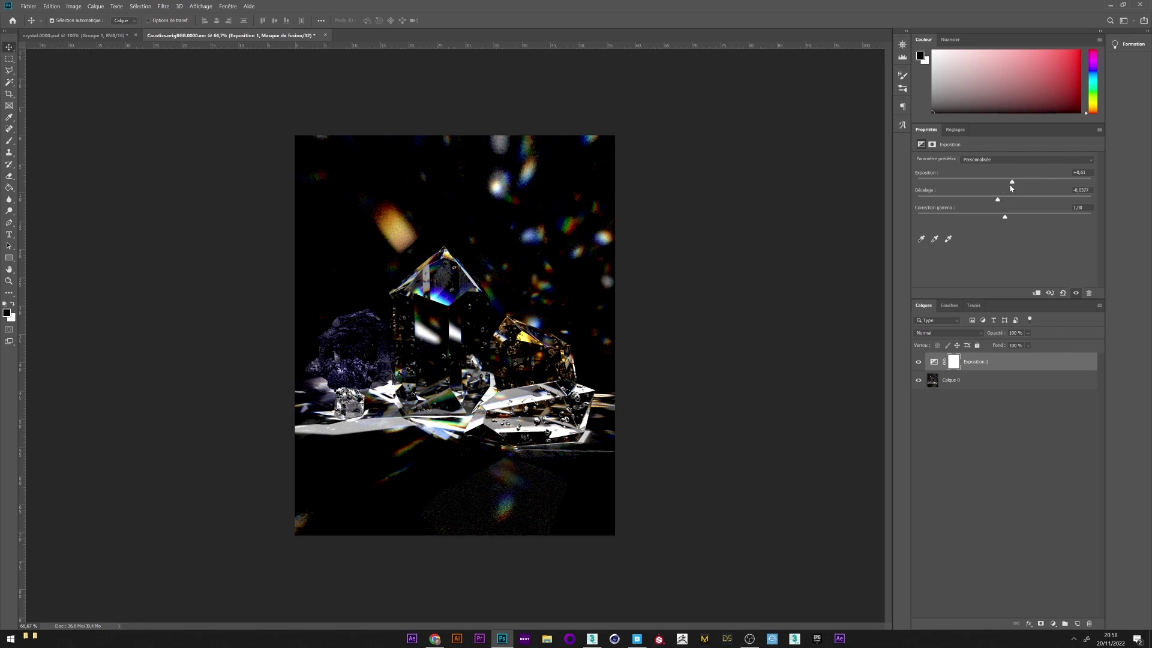
left_click_drag(1012, 183, 1002, 184)
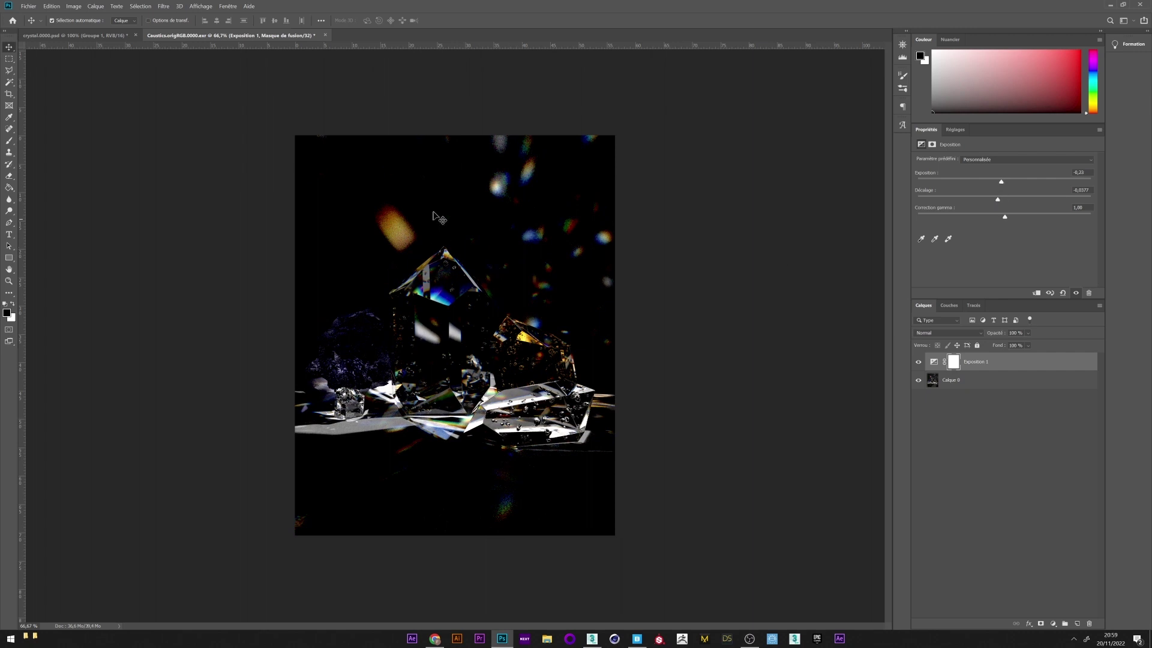
Convert the caustics document to 16 bits per channel without merging its layers
left_click(74, 6)
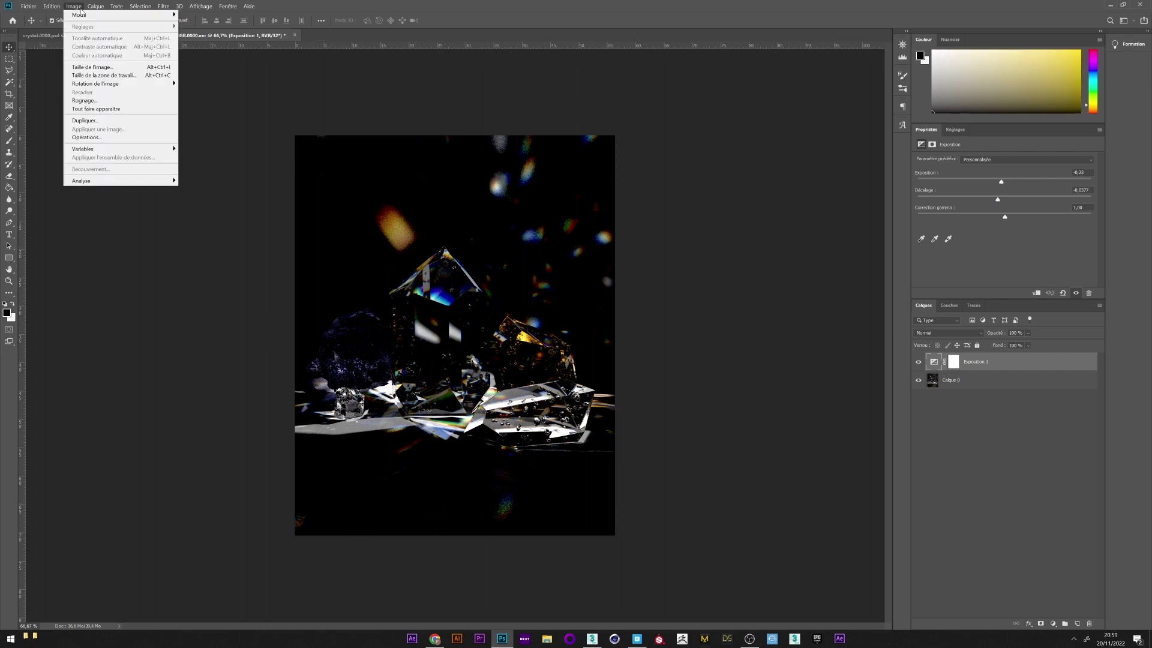
mouse_move(83, 16)
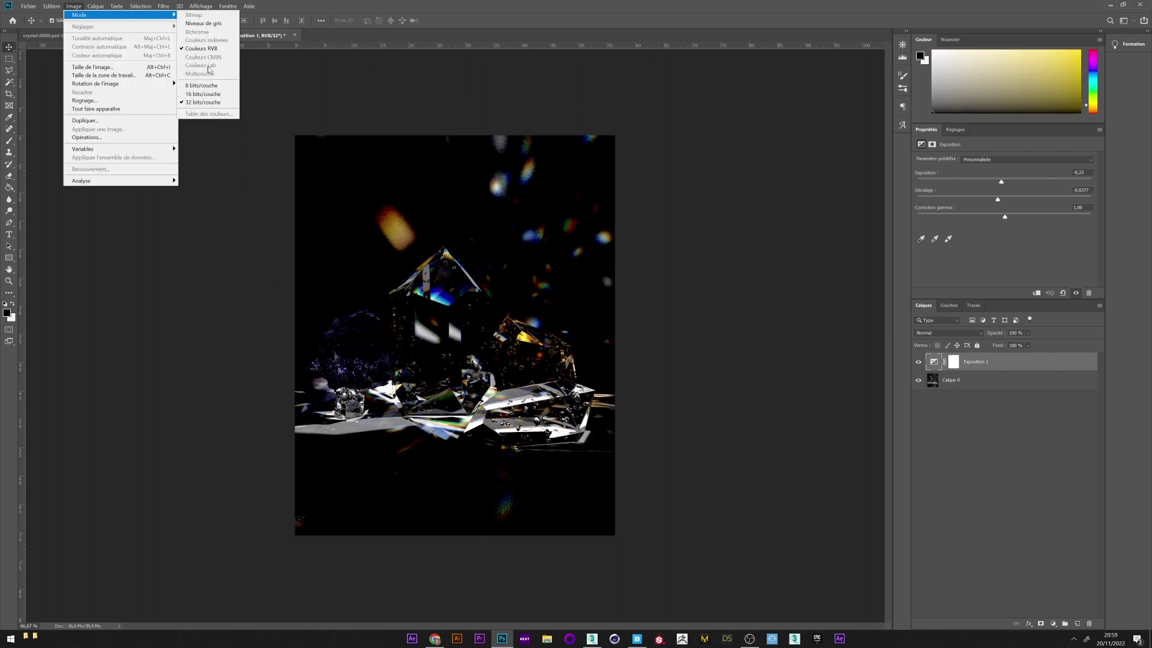
left_click(205, 96)
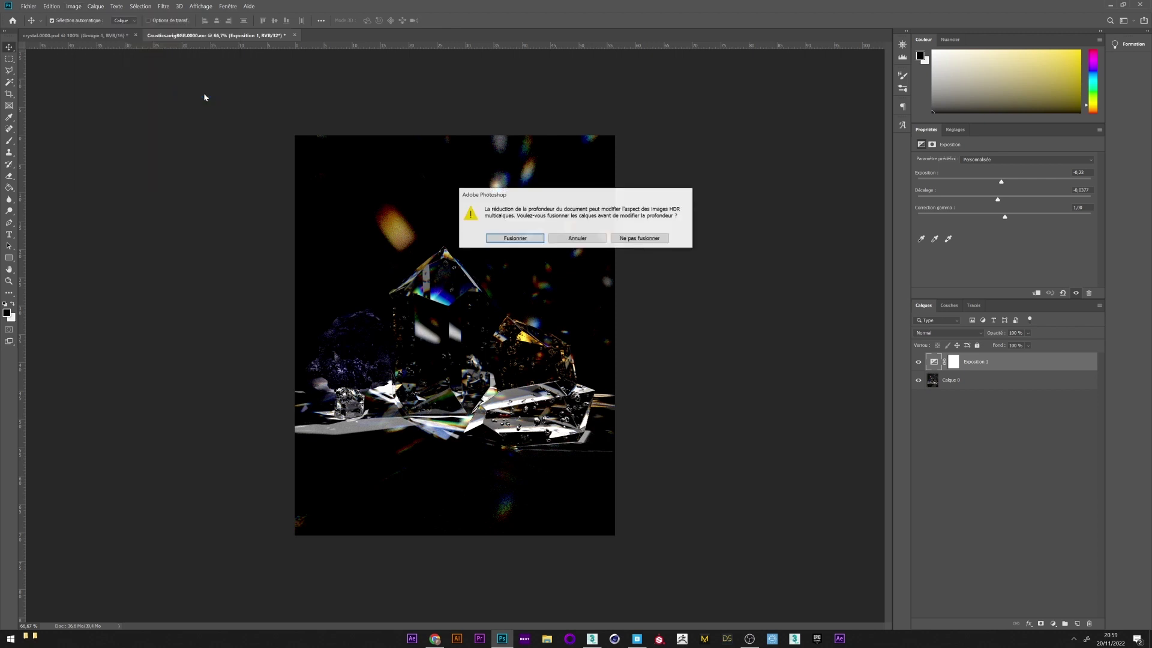
left_click(638, 240)
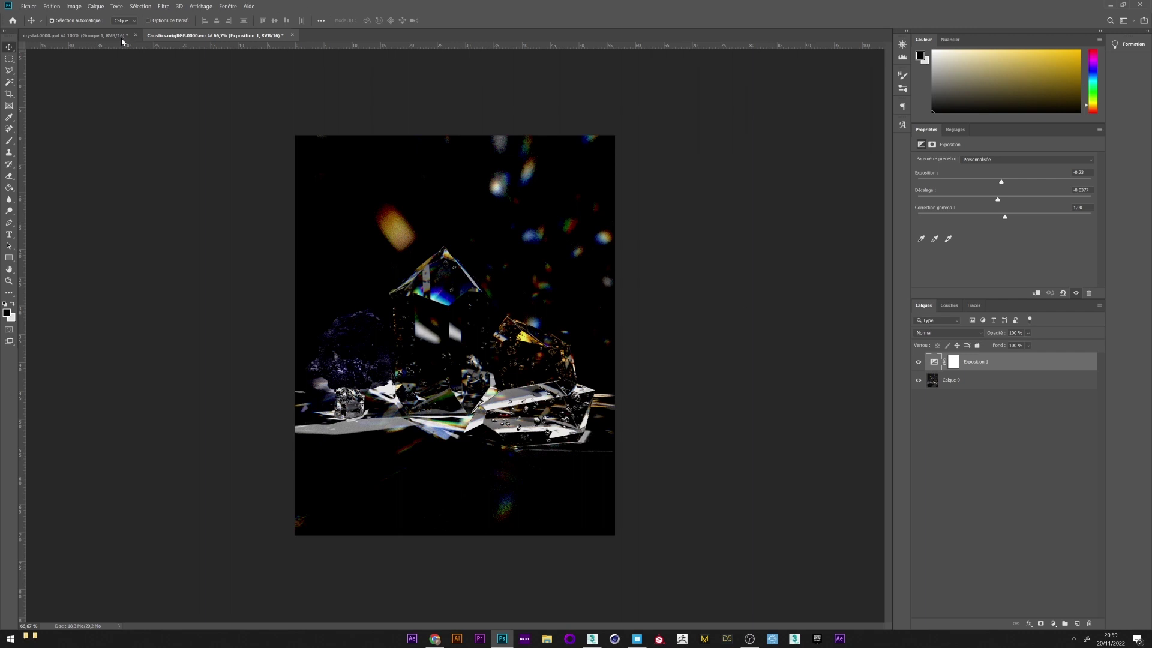
Flatten the caustics image and convert its background into a regular layer named Calque 0
left_click(97, 6)
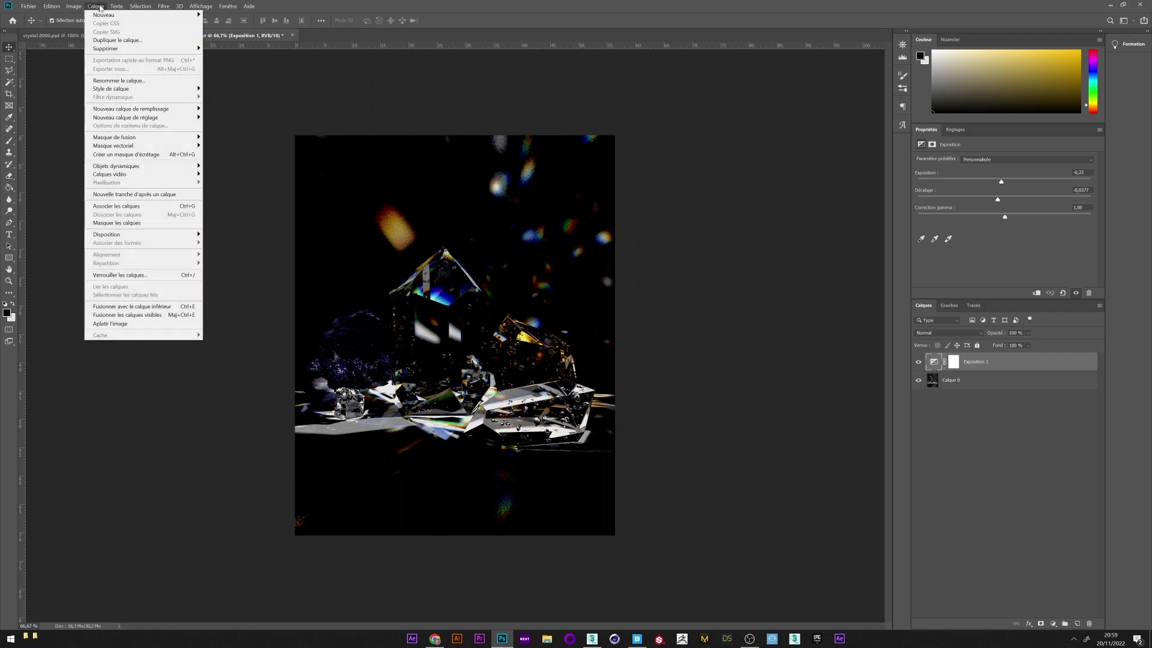
left_click(110, 323)
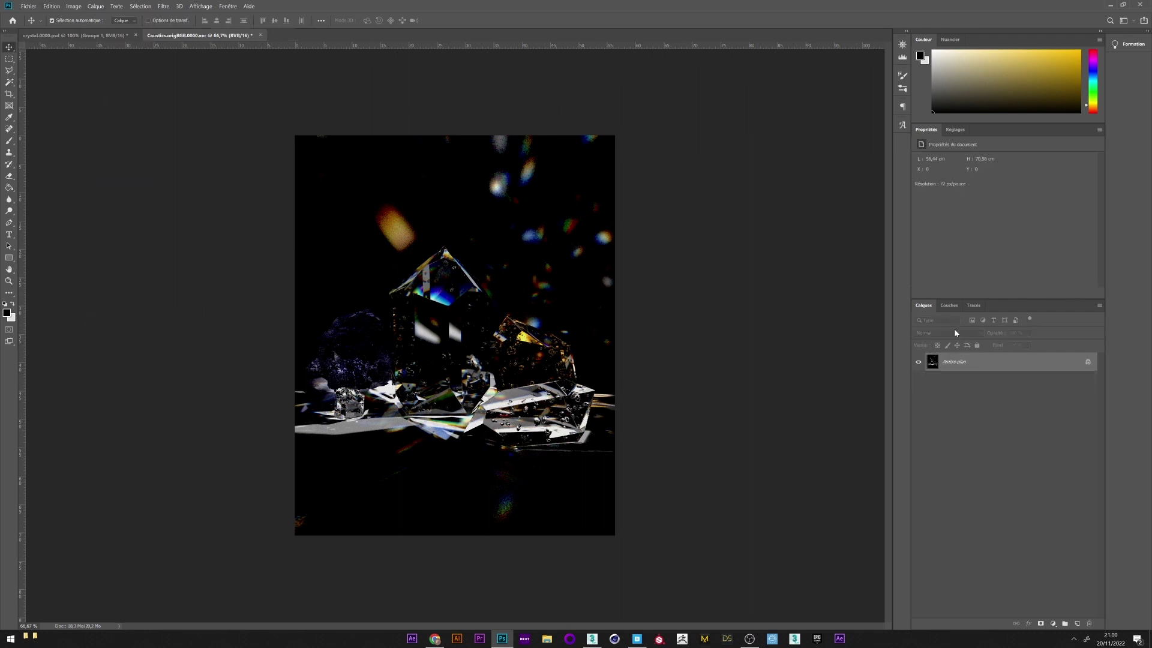
double_click(1015, 367)
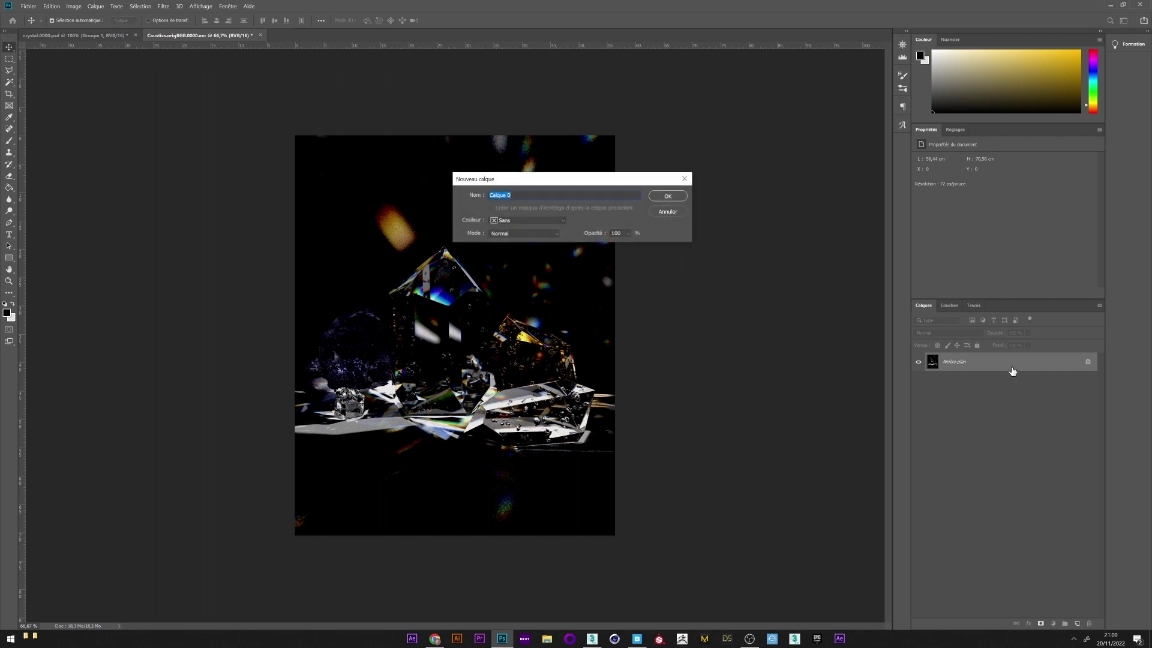
key("Return")
Duplicate the flattened caustics layer into the crystal.0000.psd document
right_click(991, 365)
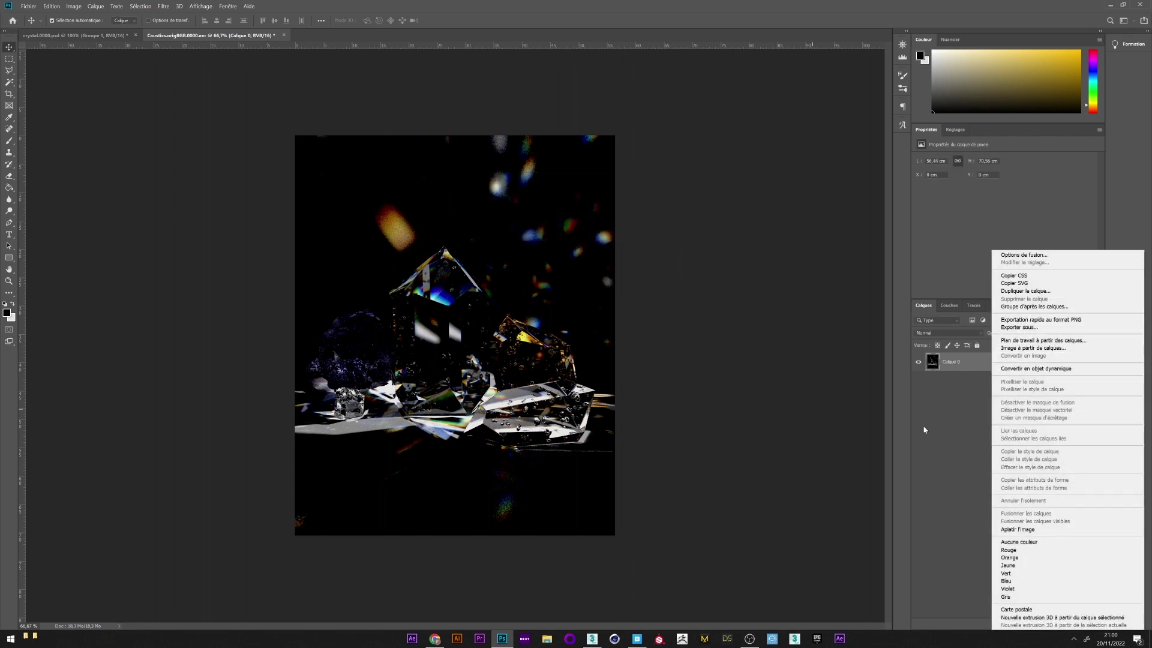
left_click(1025, 291)
left_click(569, 219)
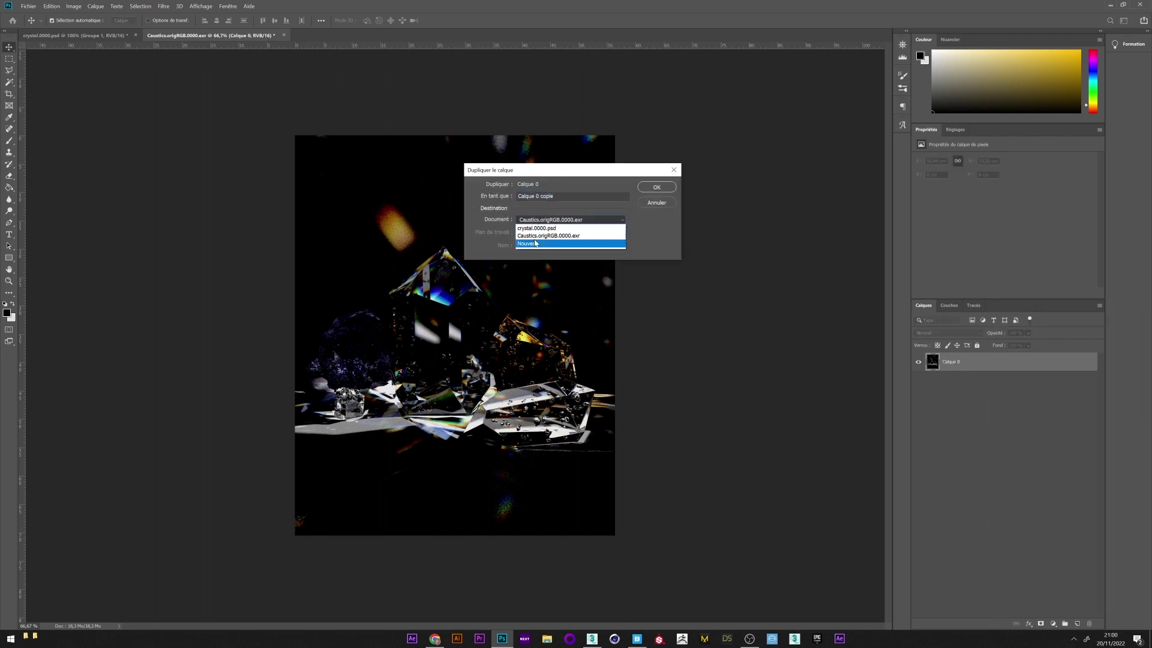
left_click(534, 230)
left_click(657, 188)
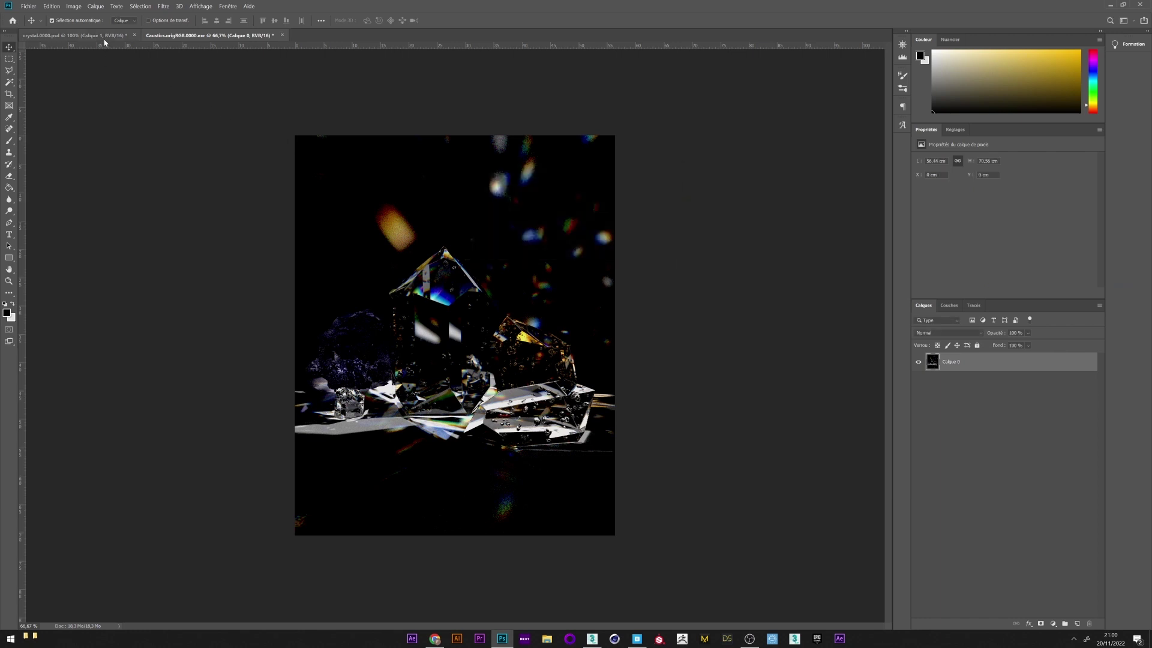
Show the caustics layer Calque 1 in crystal.0000.psd, set its blend mode to Eclaircir and keep its opacity at 100%
left_click(918, 363)
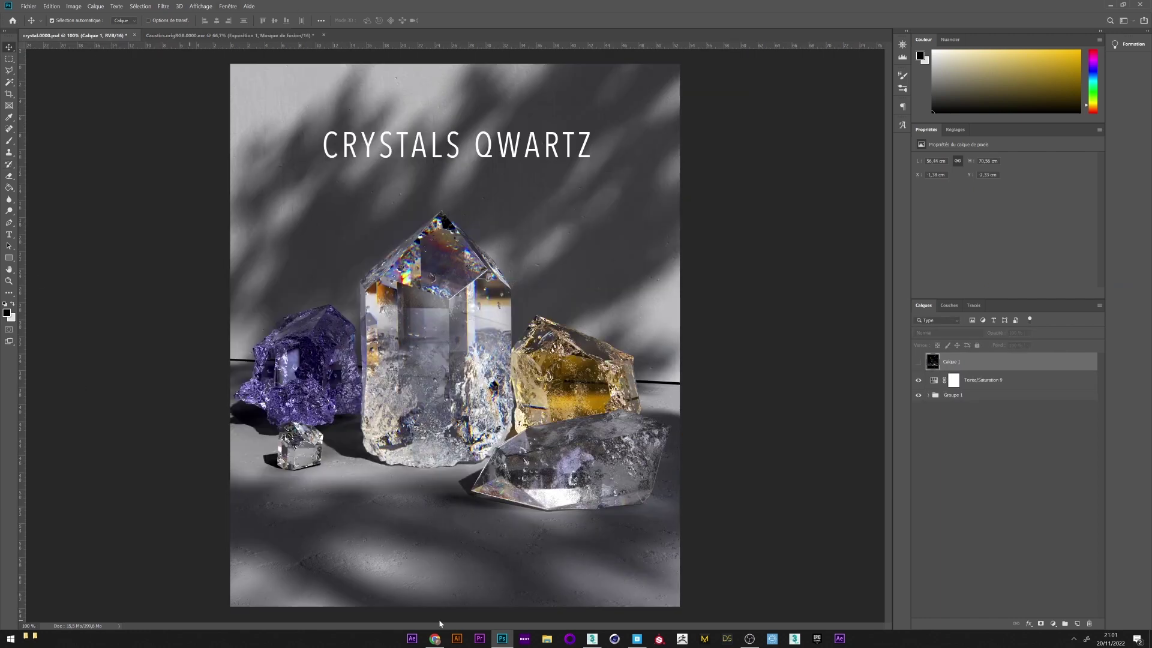
left_click(918, 362)
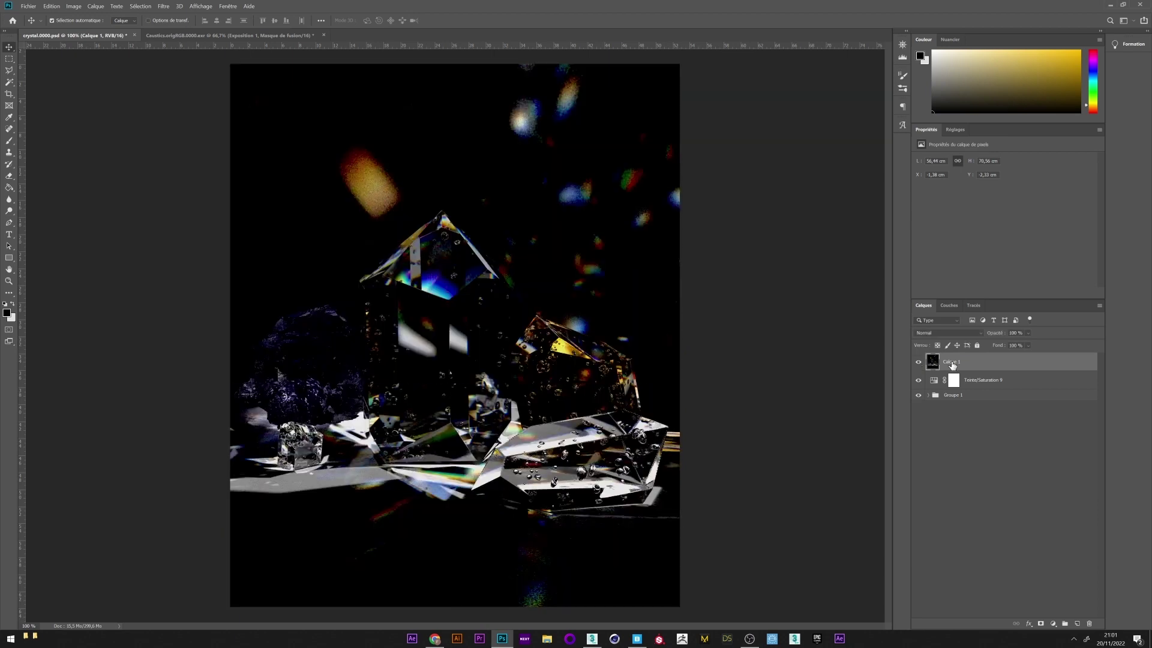
left_click(962, 331)
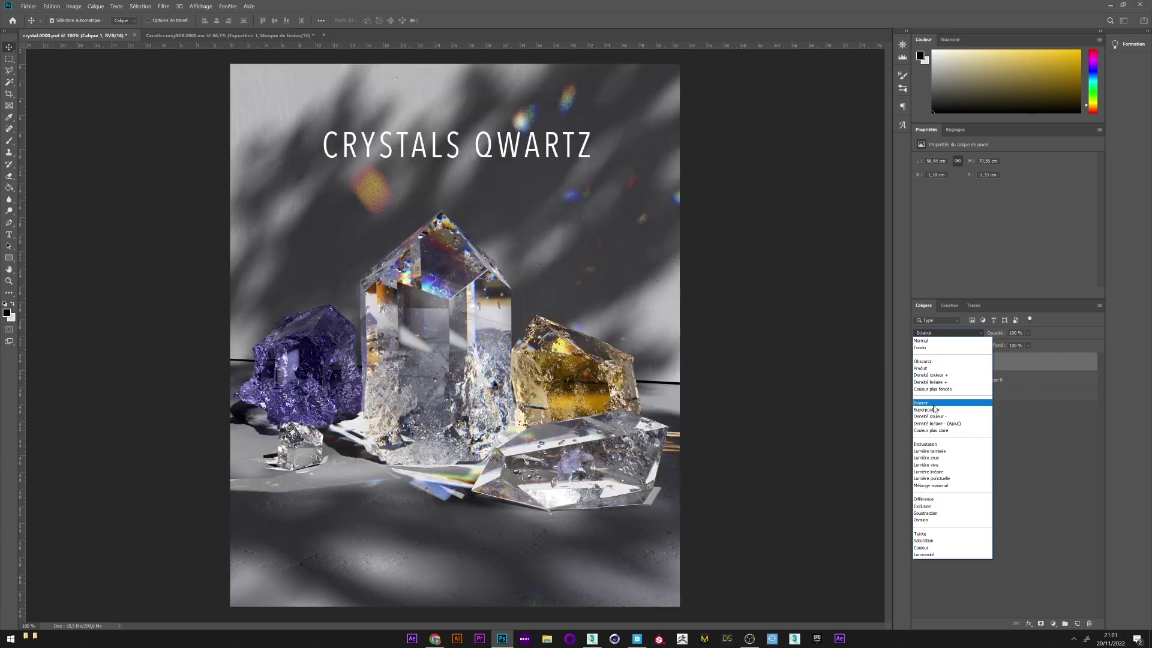
left_click(933, 404)
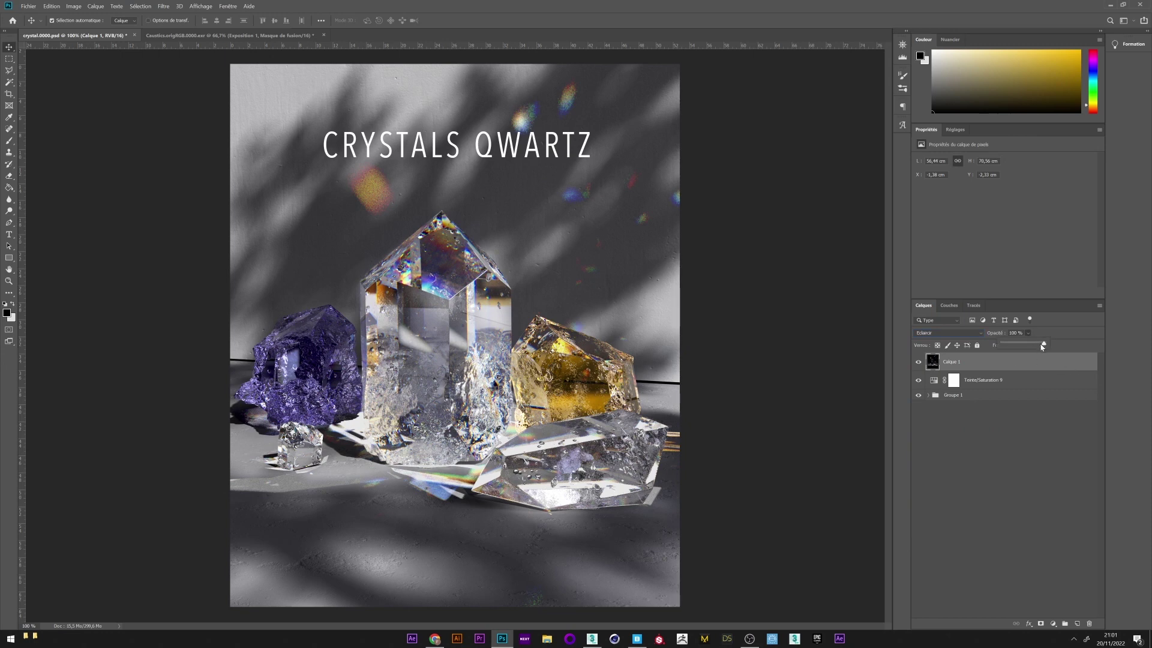
mouse_move(1043, 343)
left_mouse_down()
mouse_move(1025, 348)
mouse_move(1042, 348)
left_mouse_up()
In crystal.0000.psd, hide the Calque 1 layer and show the existing masked caustics group inside Groupe 1
left_click(182, 36)
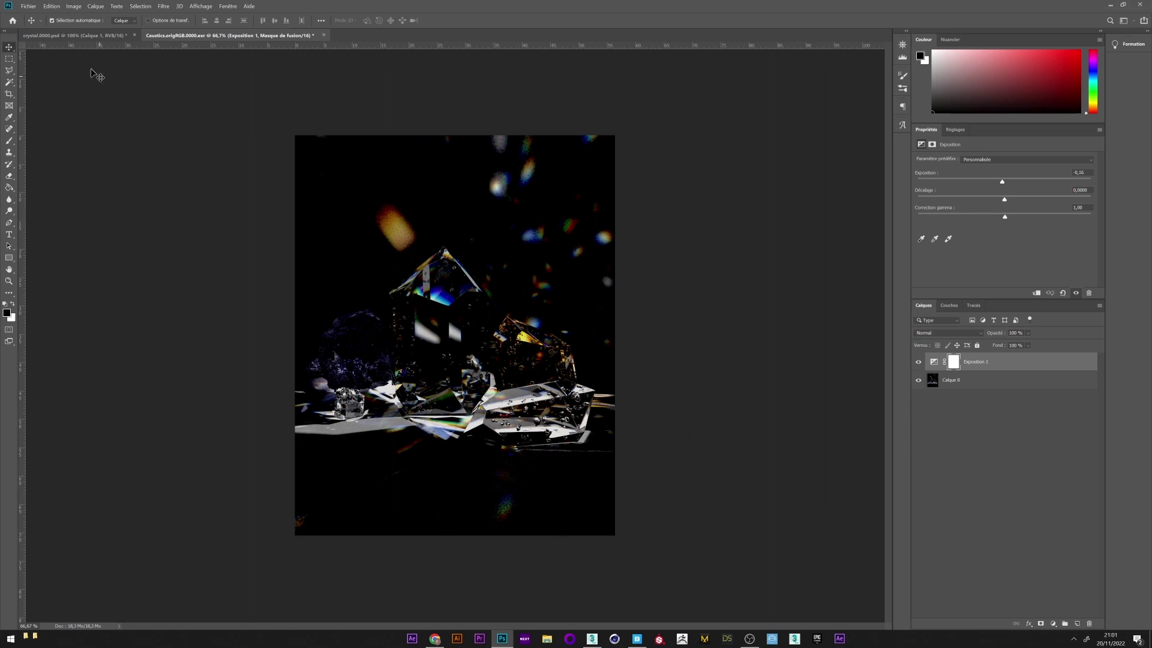
left_click(96, 36)
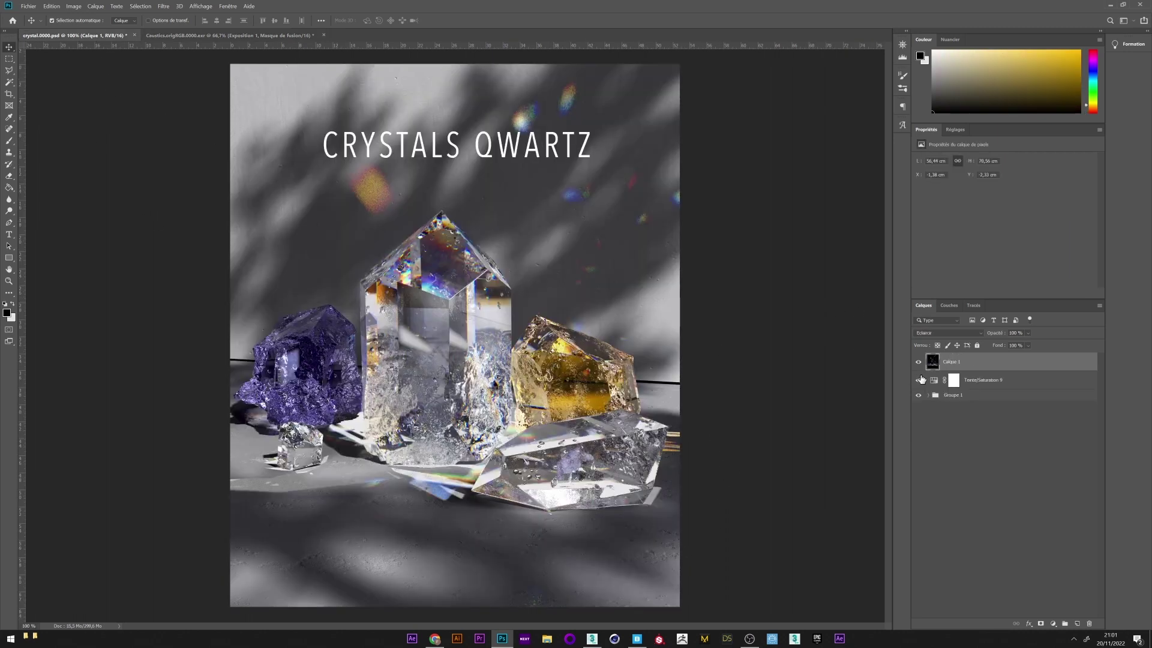
left_click(918, 363)
left_click(928, 395)
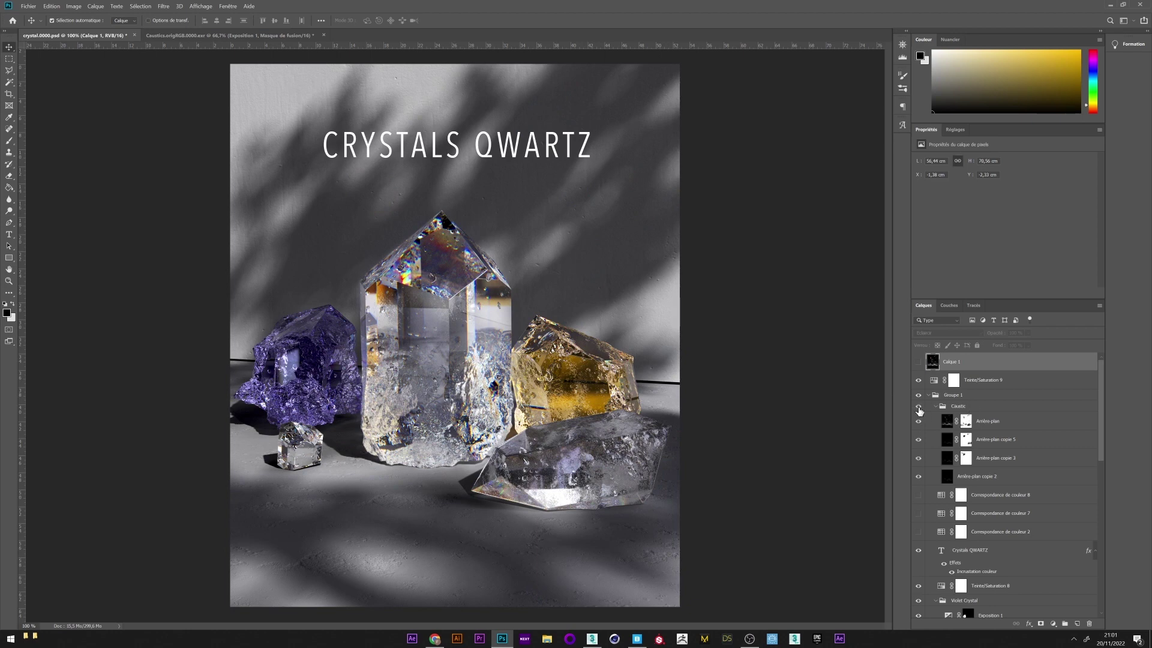
left_click(918, 407)
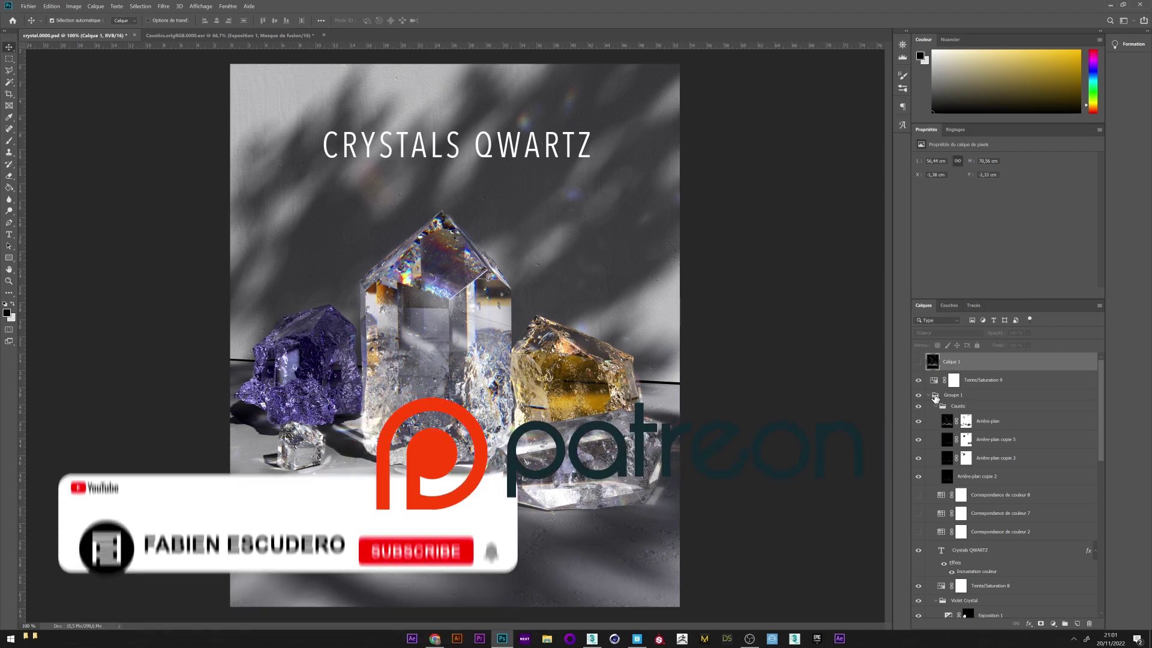
left_click(935, 396)
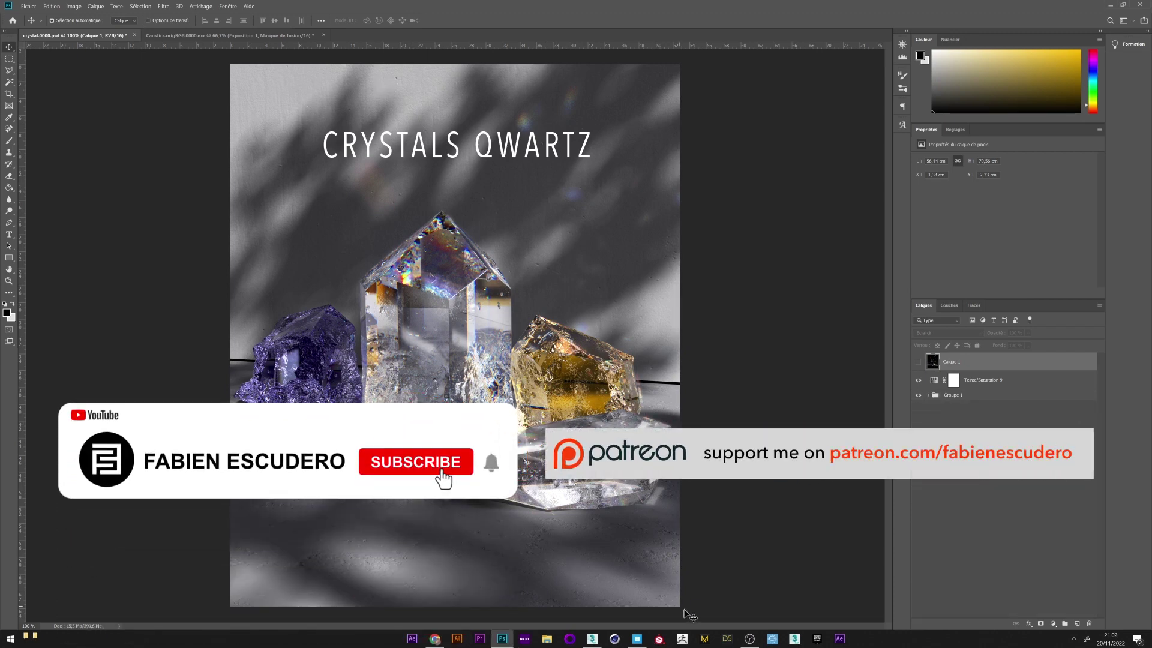